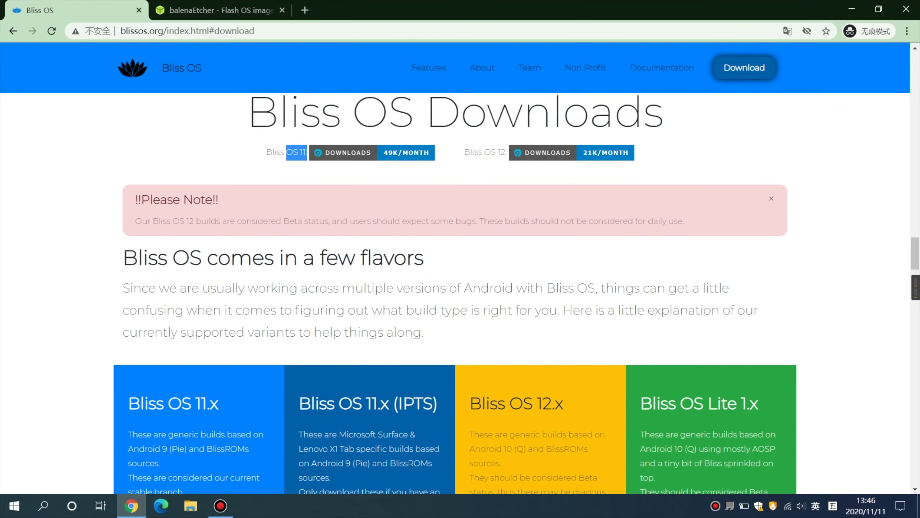
Answer the Bliss OS download questions with 64bit and Yes for having run Linux, and open the CPU choices
scroll(455, 254, "down", 10)
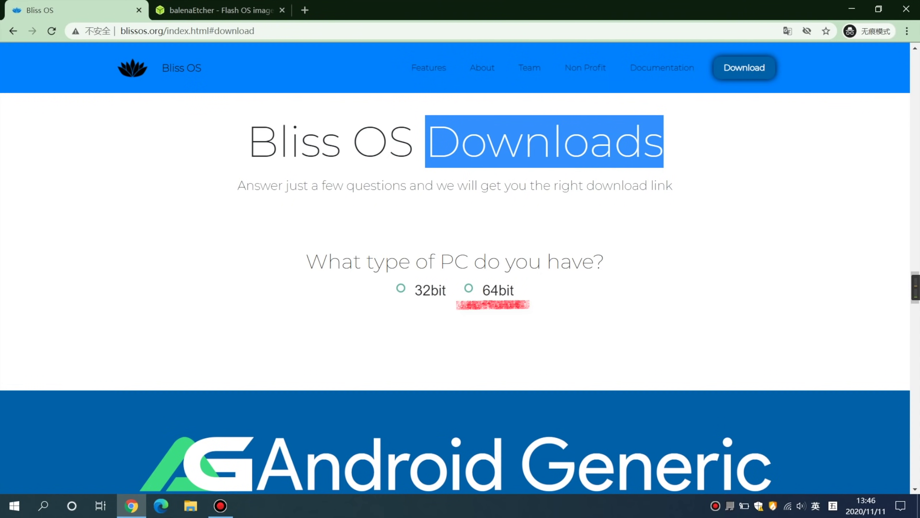
left_click(496, 290)
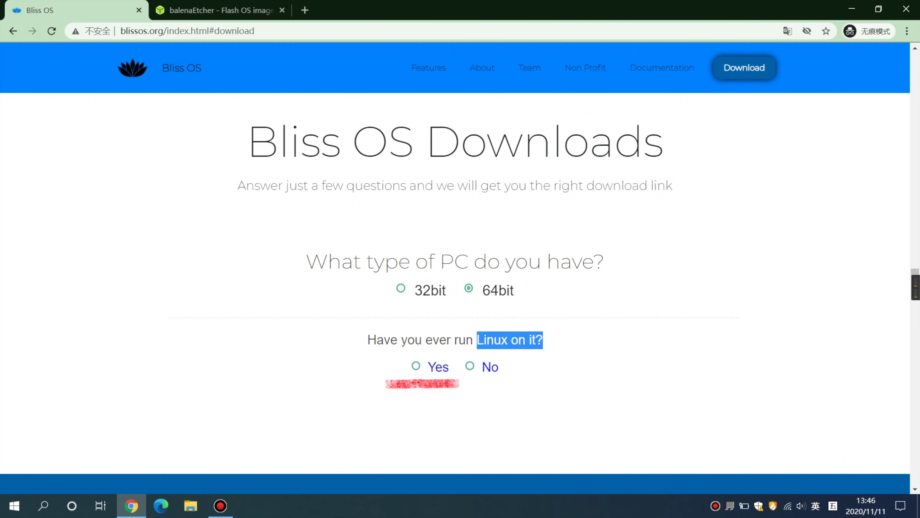
left_click(438, 367)
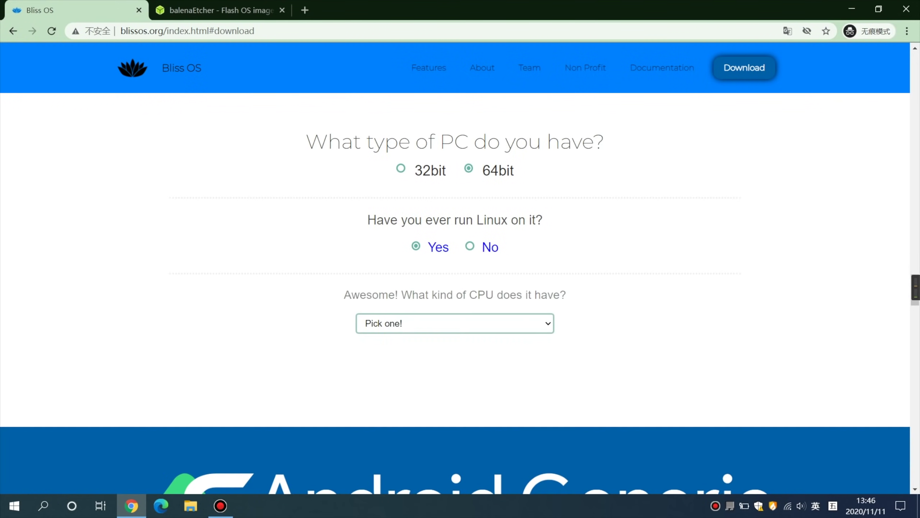
left_click(455, 324)
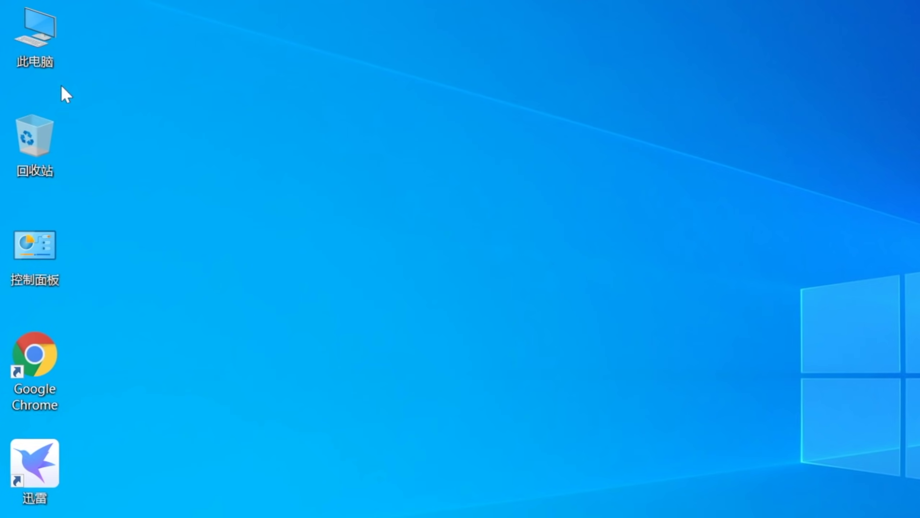
Check the computer's properties for its processor and choose the CPU type for the Bliss OS download
right_click(38, 25)
left_click(108, 290)
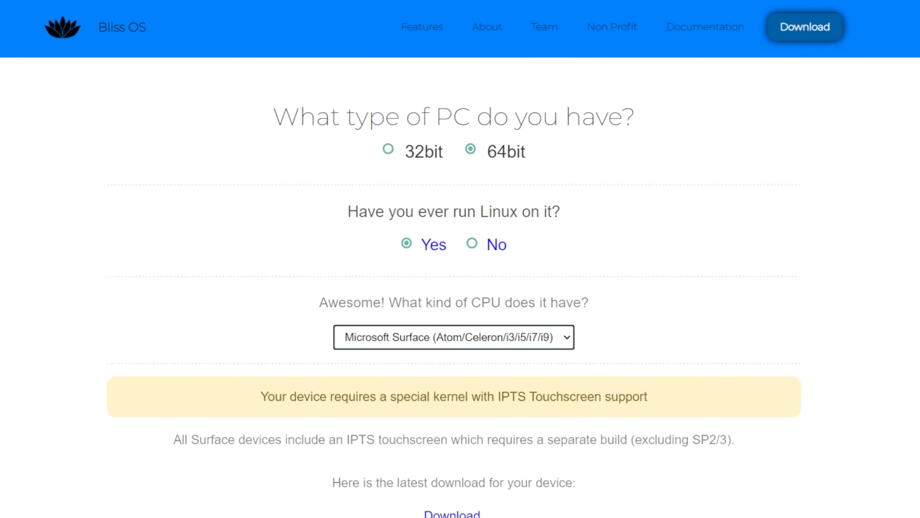
left_click(452, 404)
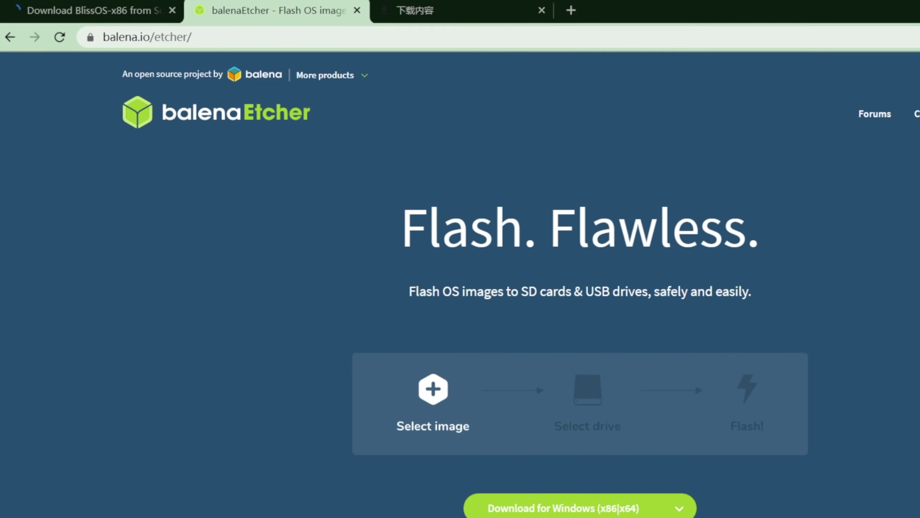
Highlight the balenaEtcher page's web address and open the list of Windows download versions
left_click_drag(103, 37, 140, 37)
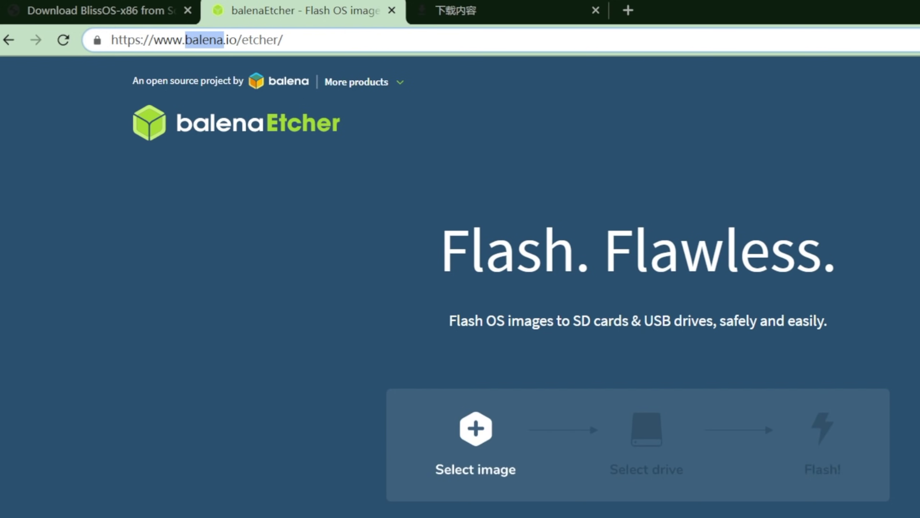
left_click(254, 188)
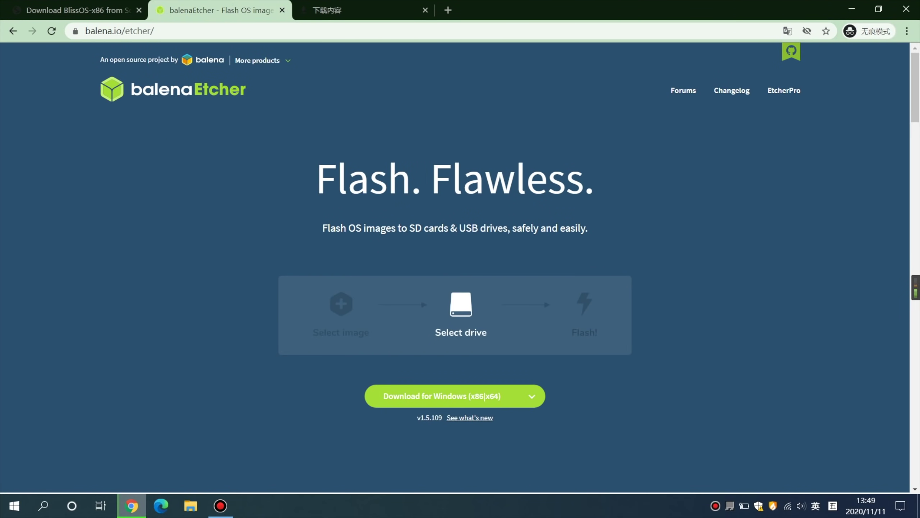
left_click(532, 396)
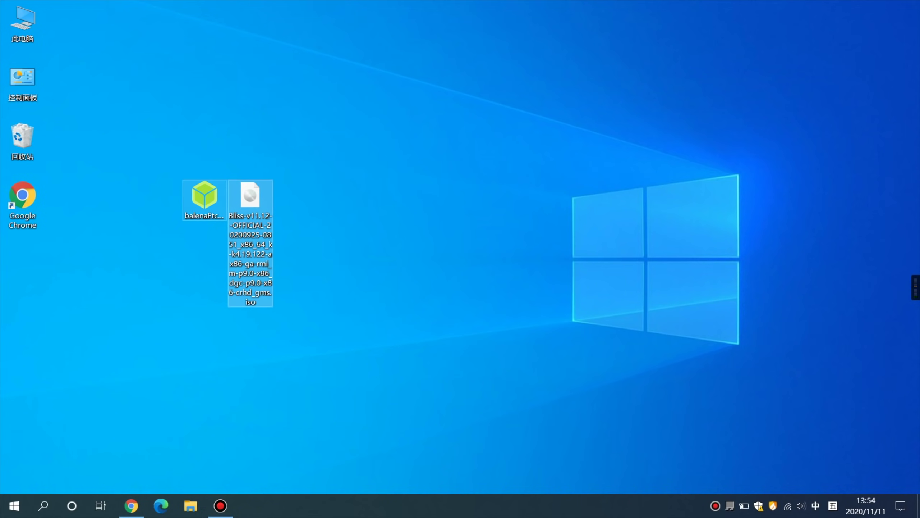
Launch balenaEtcher-Portable-1.5.109.exe from the desktop and load the Bliss-v11.12 ISO as the image to flash
left_click(205, 203)
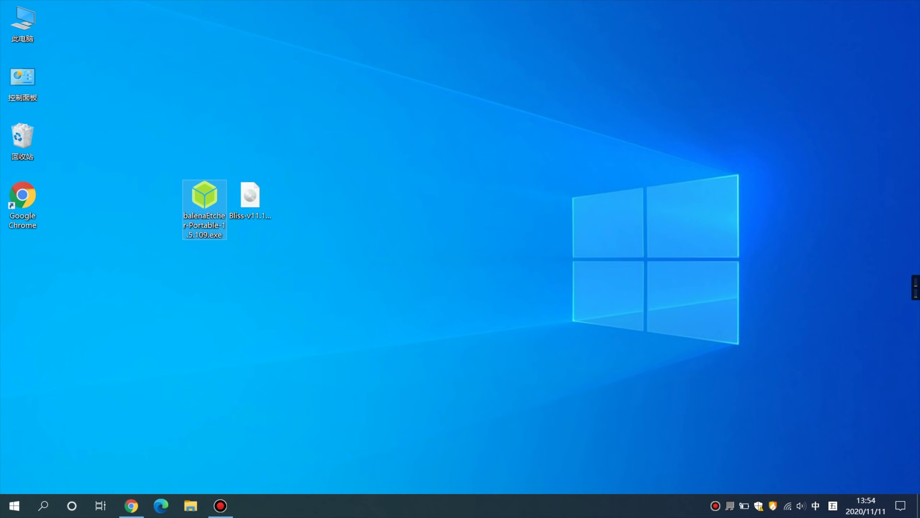
right_click(205, 203)
left_click(239, 114)
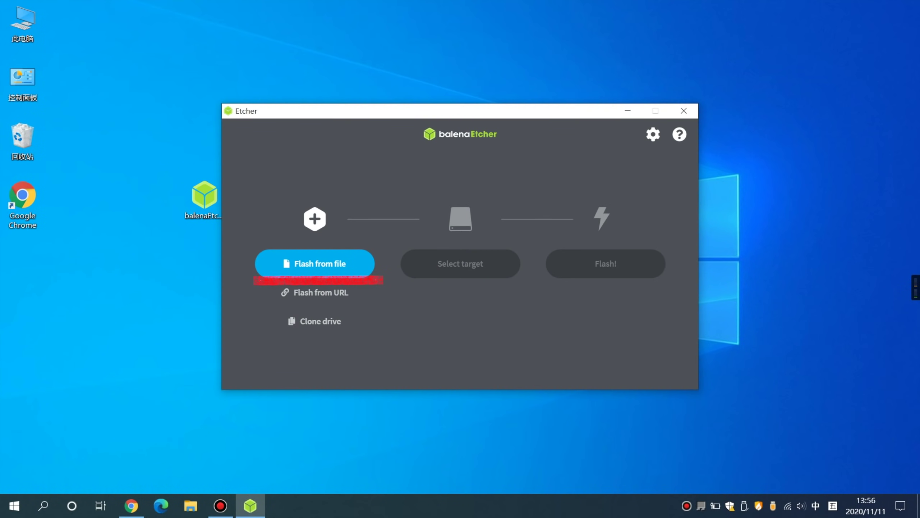
left_click(307, 258)
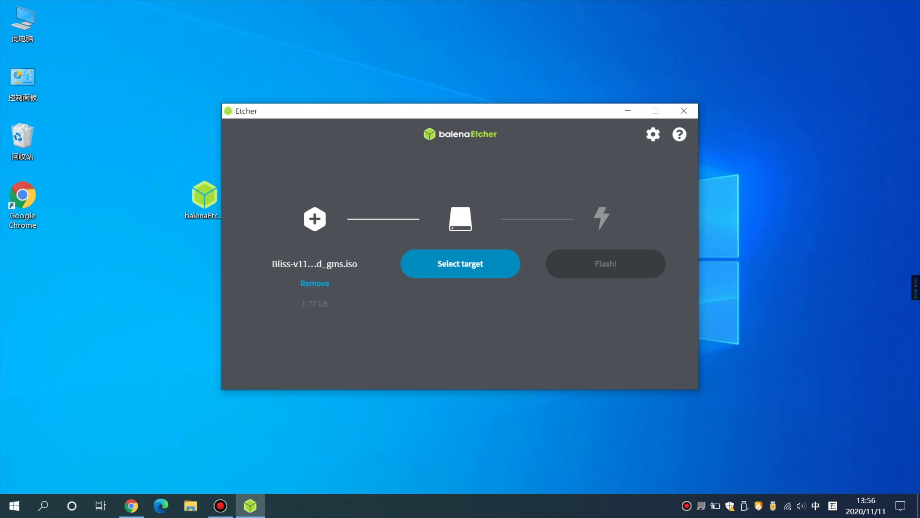
Flash the image to the Kingston USB device and close Etcher
left_click(461, 263)
left_click(262, 225)
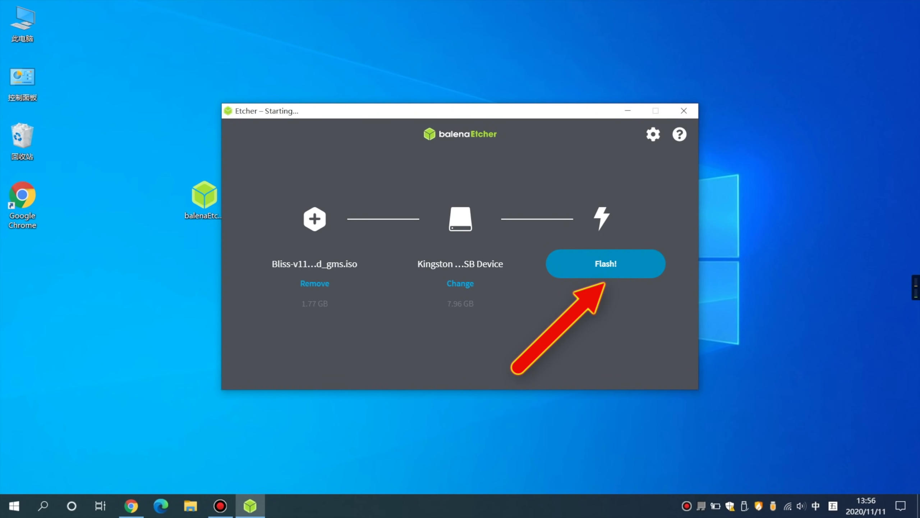
left_click(606, 263)
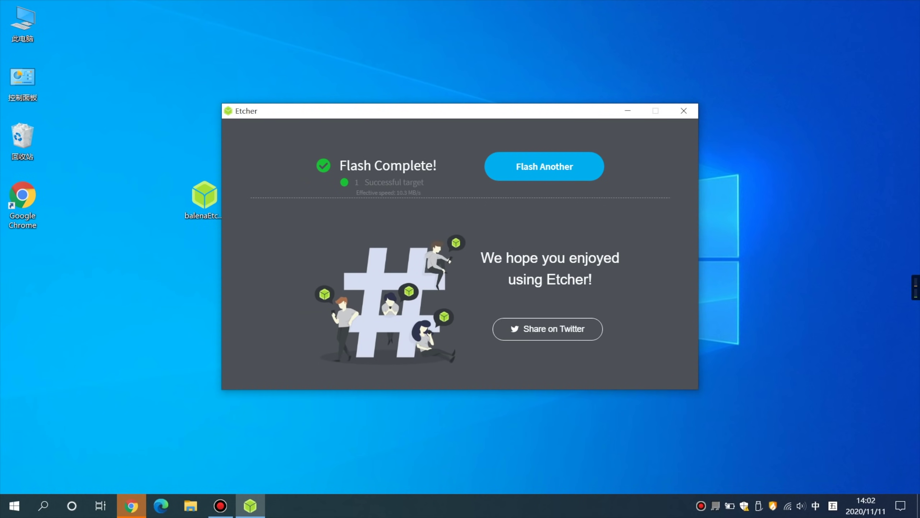
left_click(683, 111)
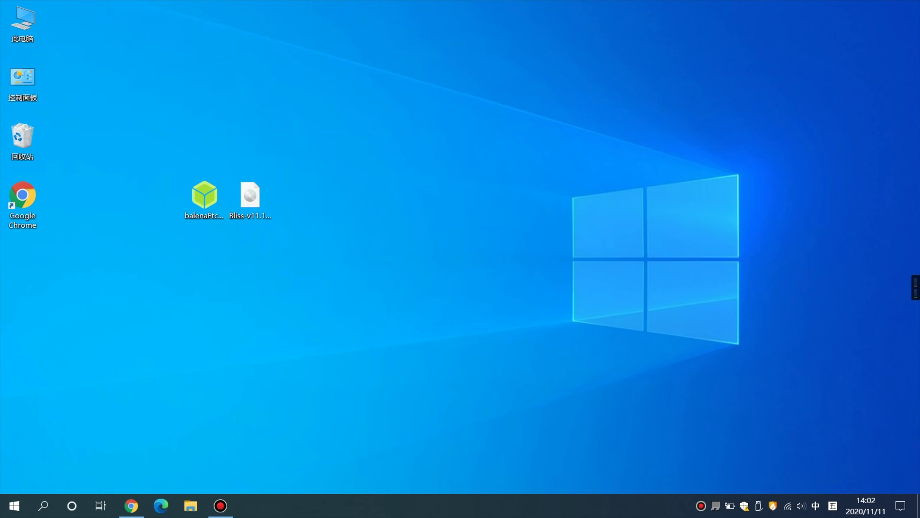
Open This PC to view its drives and launch the 创建并格式化硬盘分区 disk tool through a Windows search
right_click(18, 22)
left_click(40, 31)
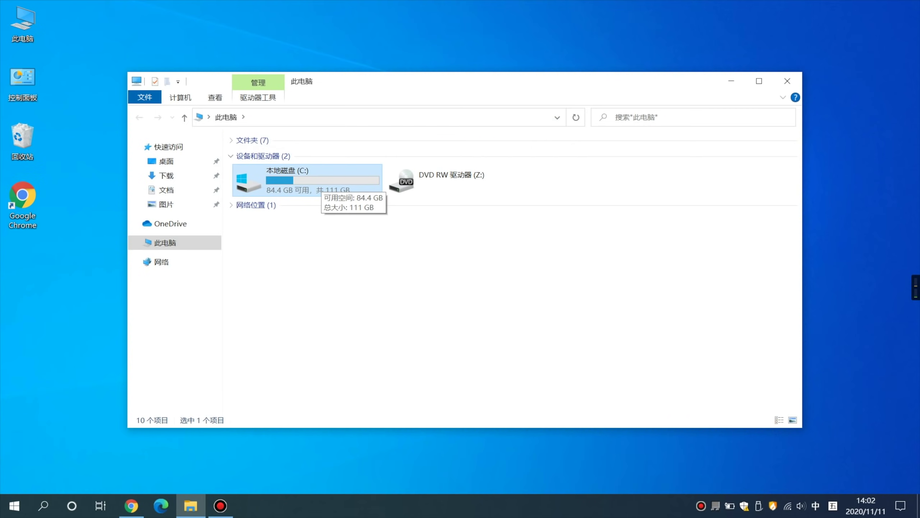
key("super")
type("创建并格式化硬盘分区")
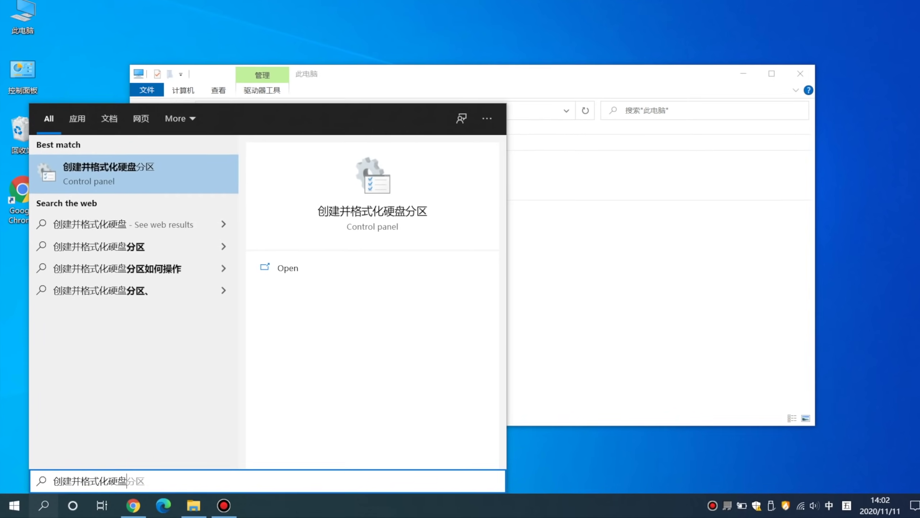
key("ctrl+a")
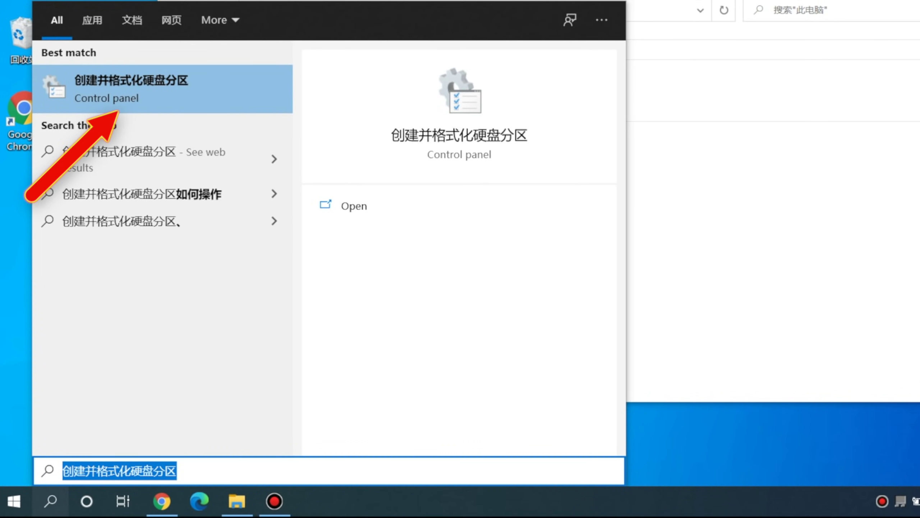
left_click(154, 119)
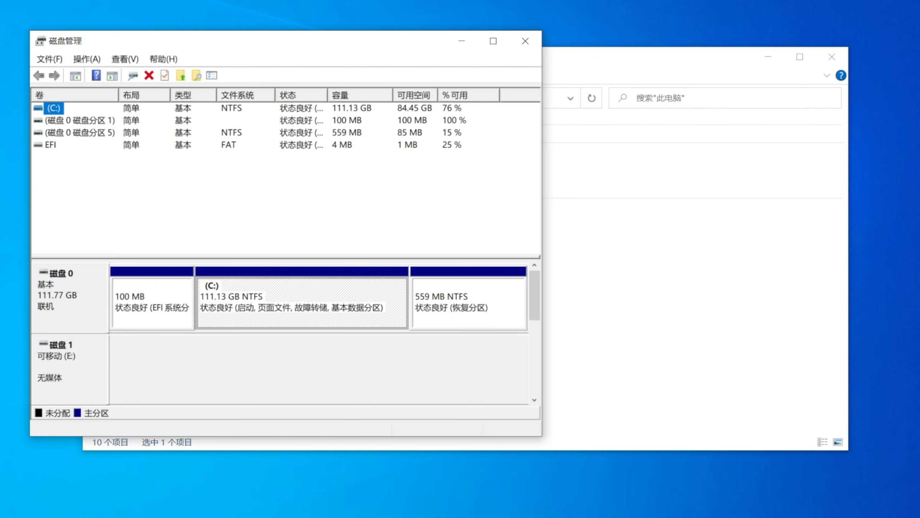
Shrink the C: volume on disk 0 by 20480 MB
left_click(302, 303)
right_click(309, 299)
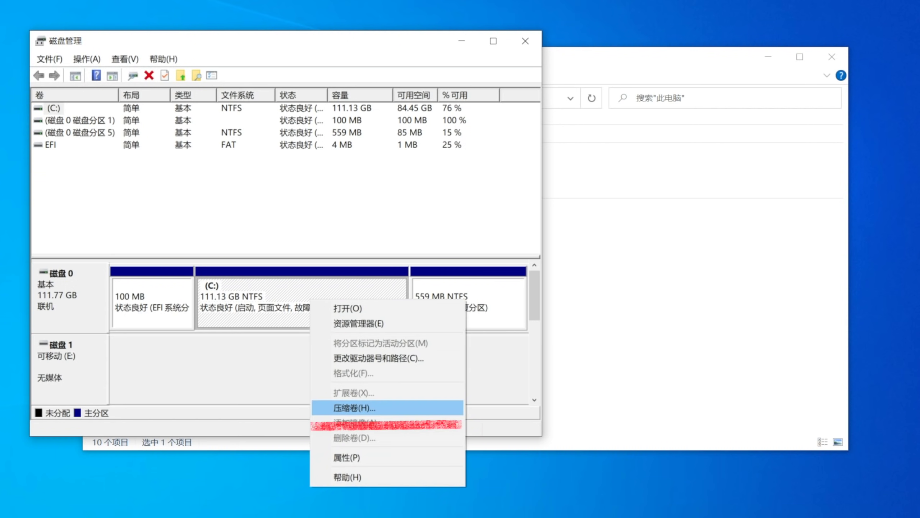
left_click(355, 408)
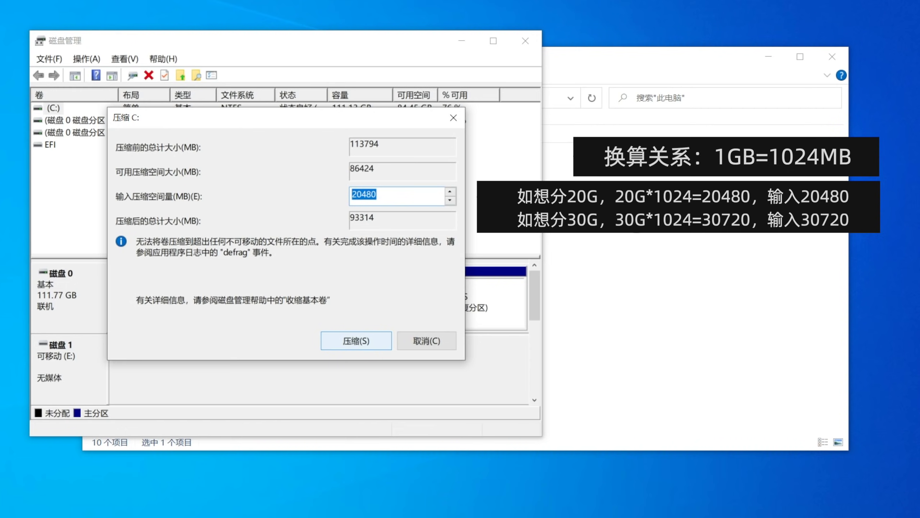
left_click(356, 341)
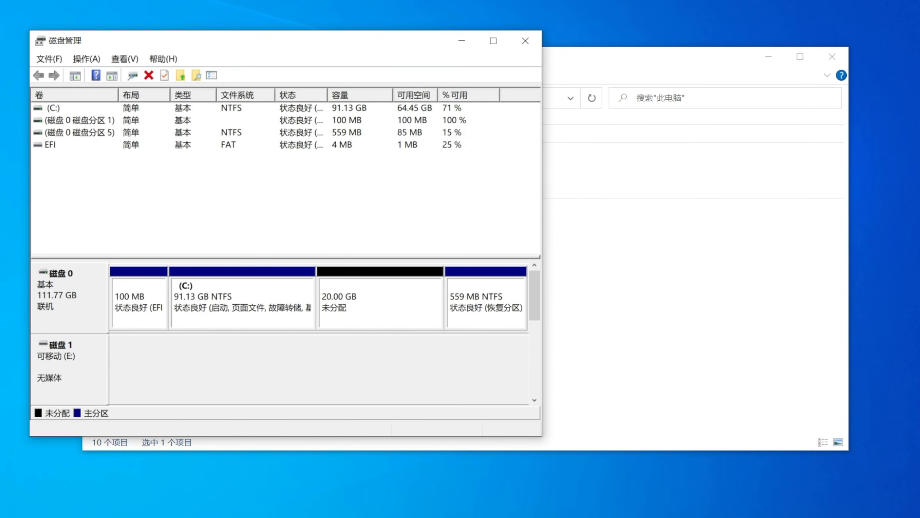
Create a 20480 MB simple volume in the unallocated space with drive letter D, quick-formatted as NTFS and labelled Android
left_click(380, 304)
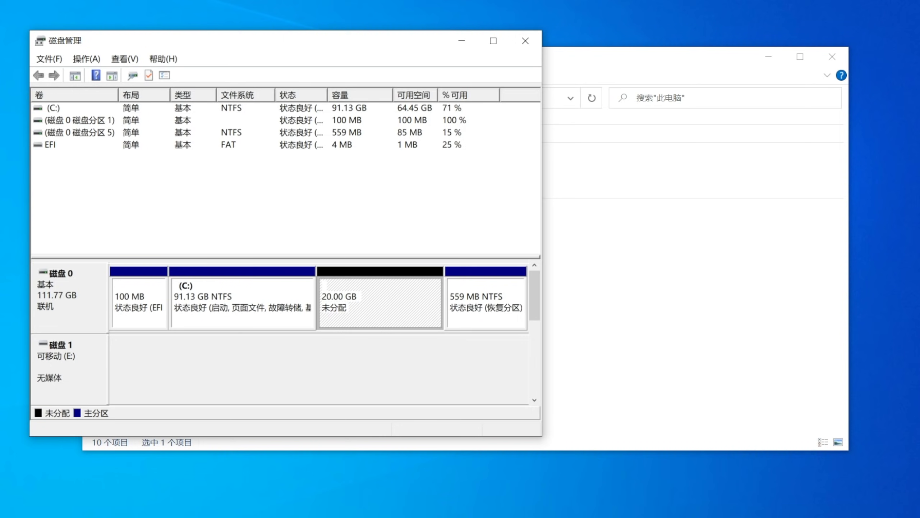
right_click(366, 294)
left_click(398, 304)
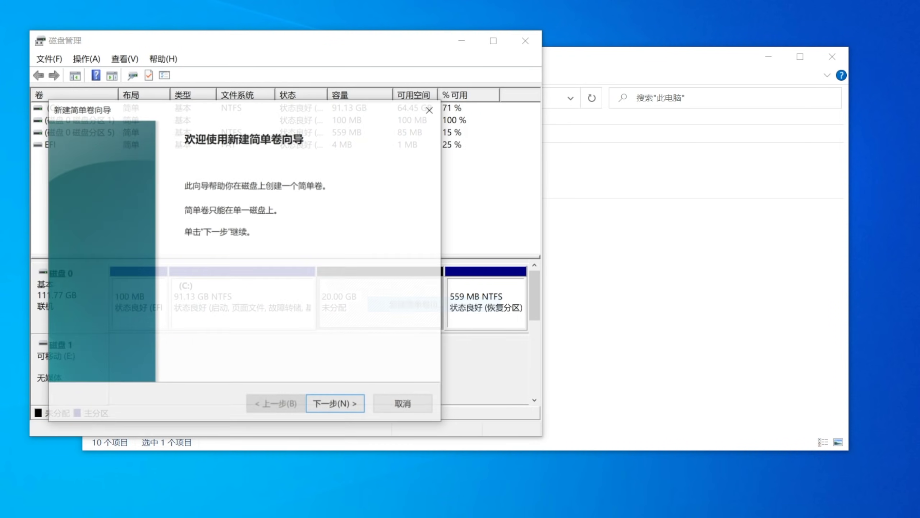
key("Return")
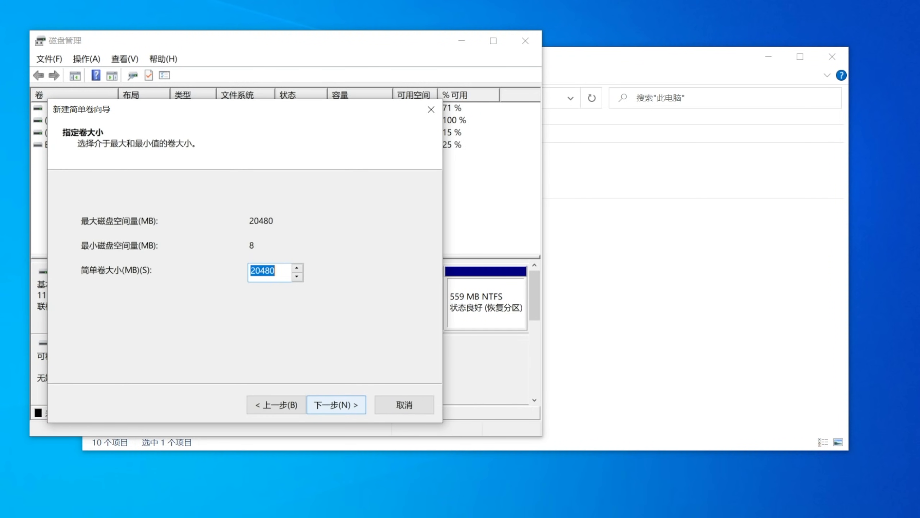
key("Return")
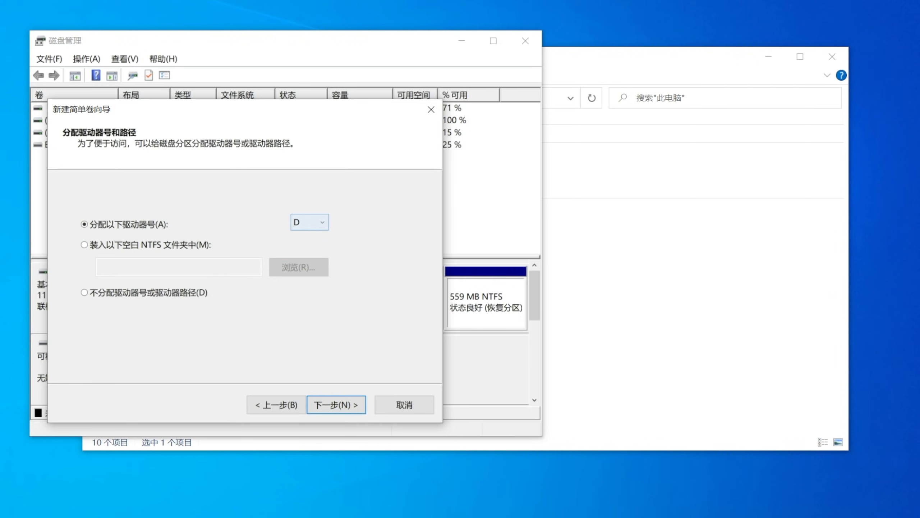
key("Return")
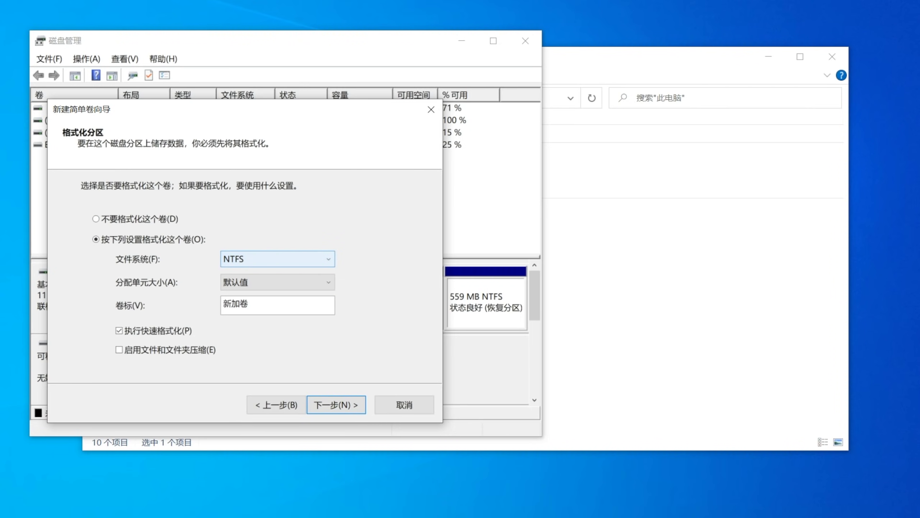
key("alt+v")
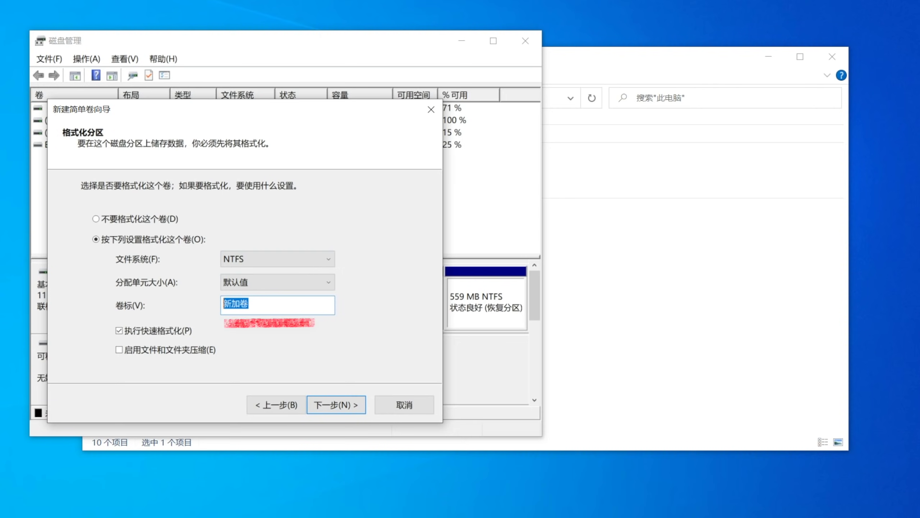
type("A")
type("ndroid")
key("ctrl+a")
key("Return")
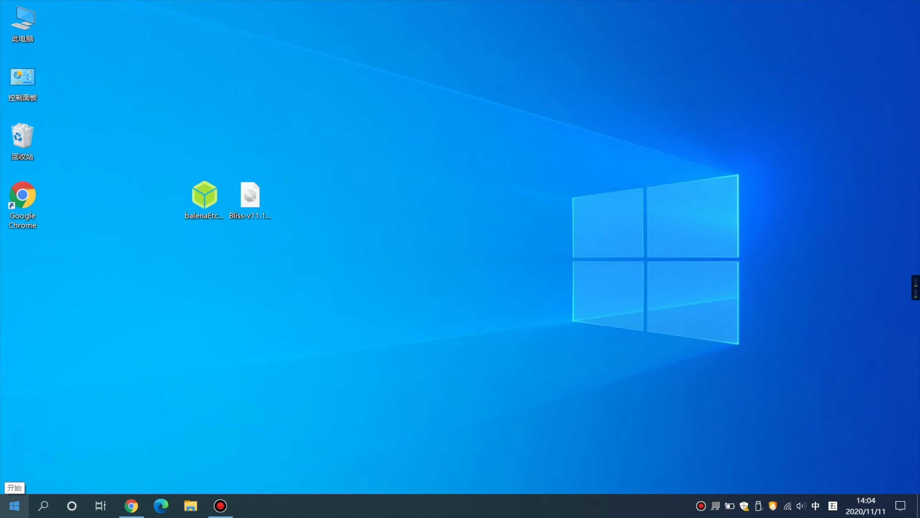
Open the computer's power options to restart it, and choose Enter Setup from the boot device list
left_click(15, 506)
left_click(15, 477)
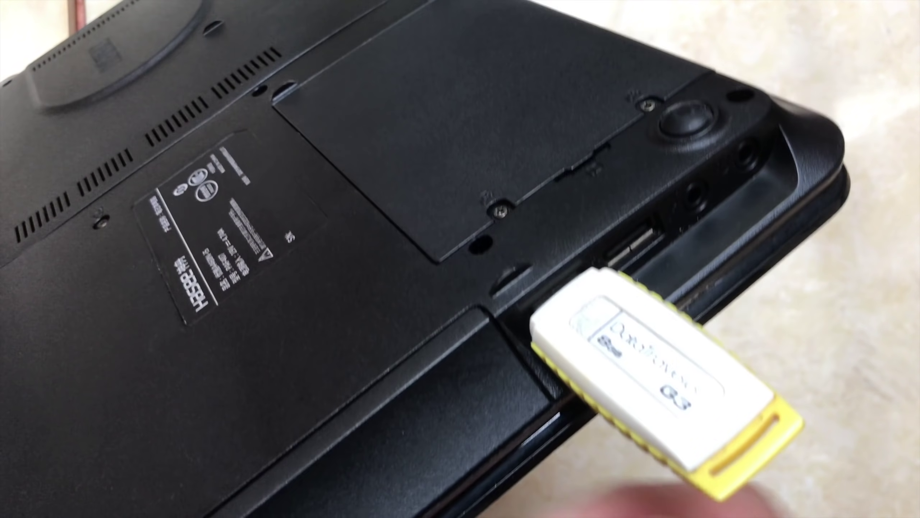
key("Down")
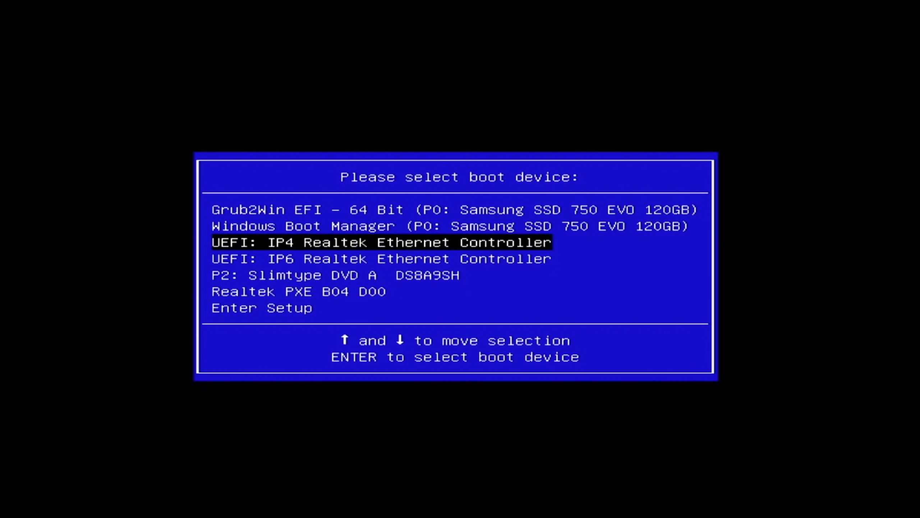
key("Down")
key("Down")
key("Down")
key("Down")
key("Return")
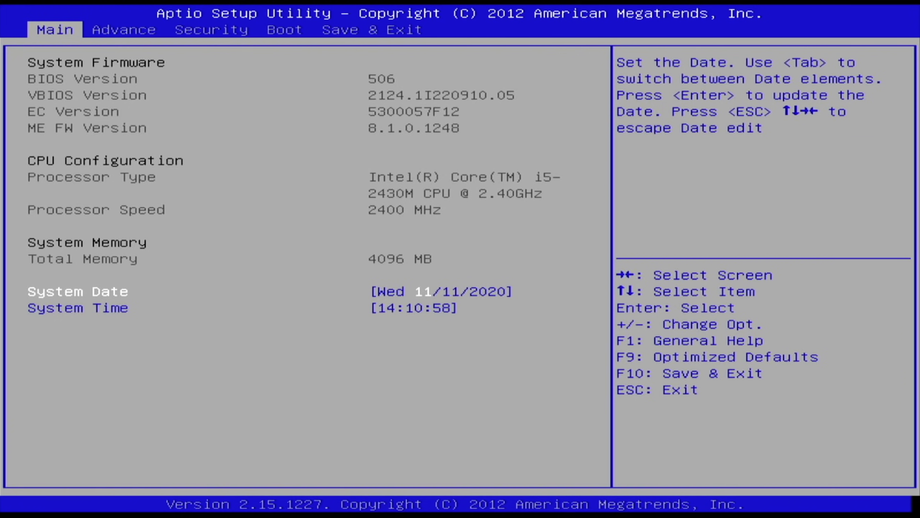
Set Boot Option #1 to UEFI: KingstonDataTraveler G3 PMAP and go to the Save & Exit options
key("Right")
key("Right")
key("Right")
key("Down")
key("Down")
key("Return")
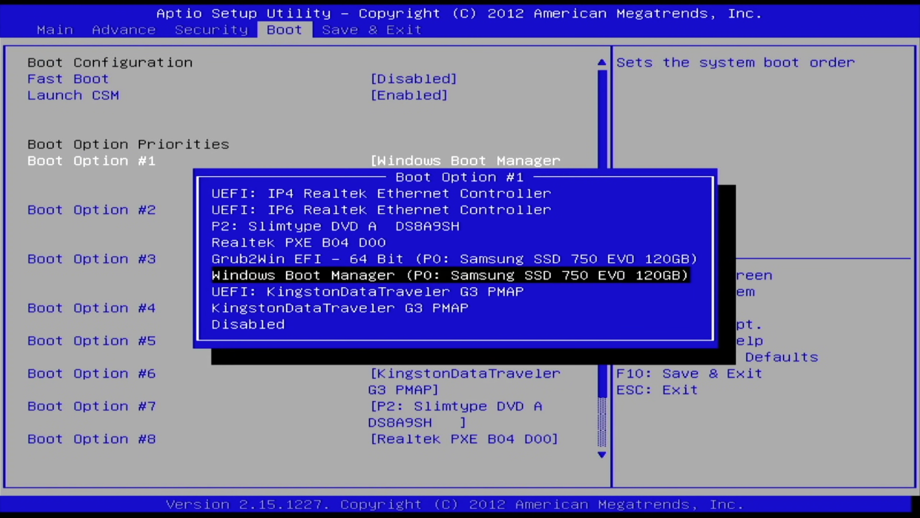
key("Down")
key("Down")
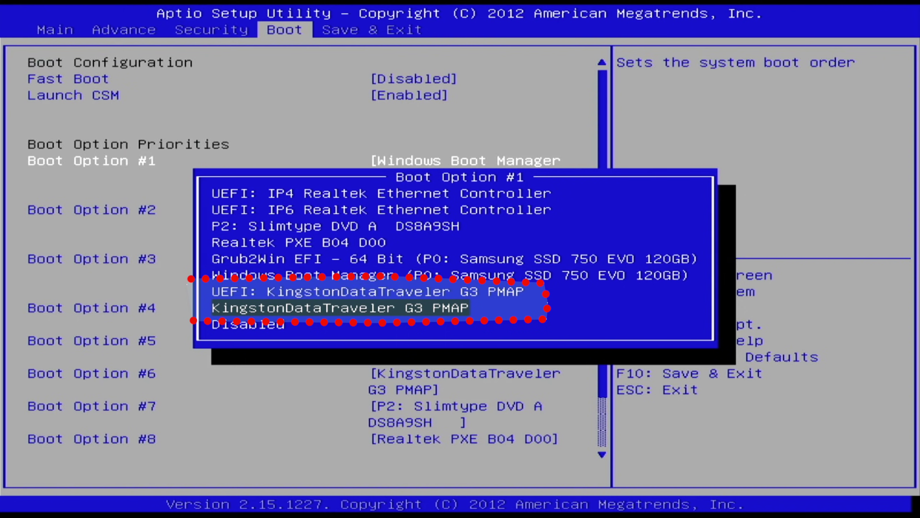
key("Up")
key("Return")
key("Right")
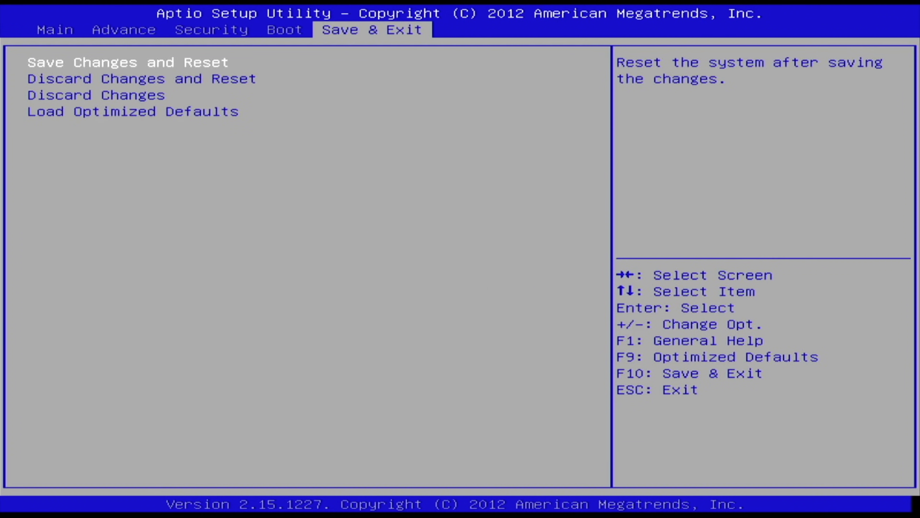
Save the boot configuration and reset the system, and start Bliss-OS as a Live CD without installation
key("Return")
key("Return")
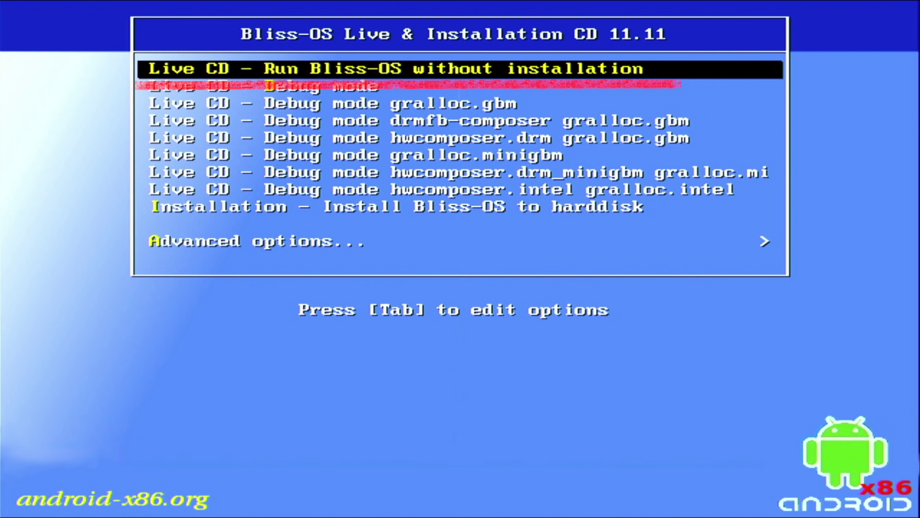
key("Return")
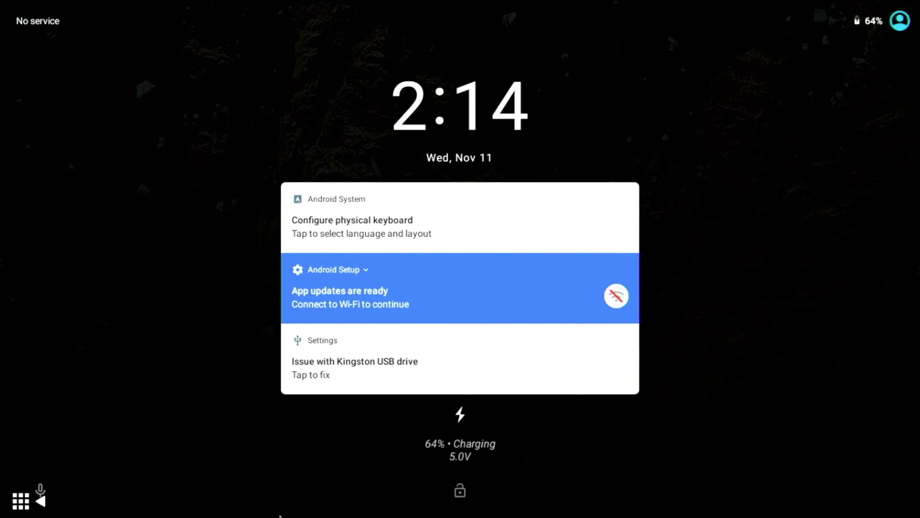
Unlock the live Bliss-OS session to look over its home screen and apps, and power it off
left_click_drag(369, 405, 460, 152)
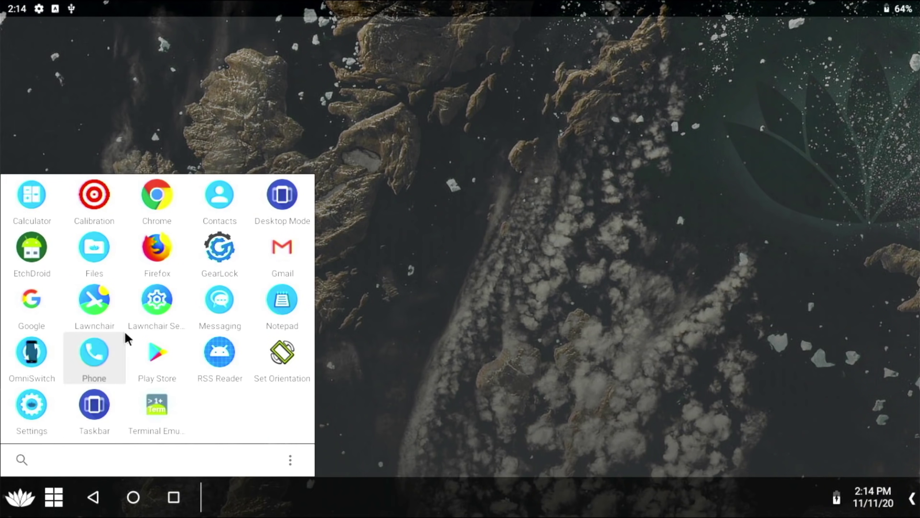
left_click(358, 268)
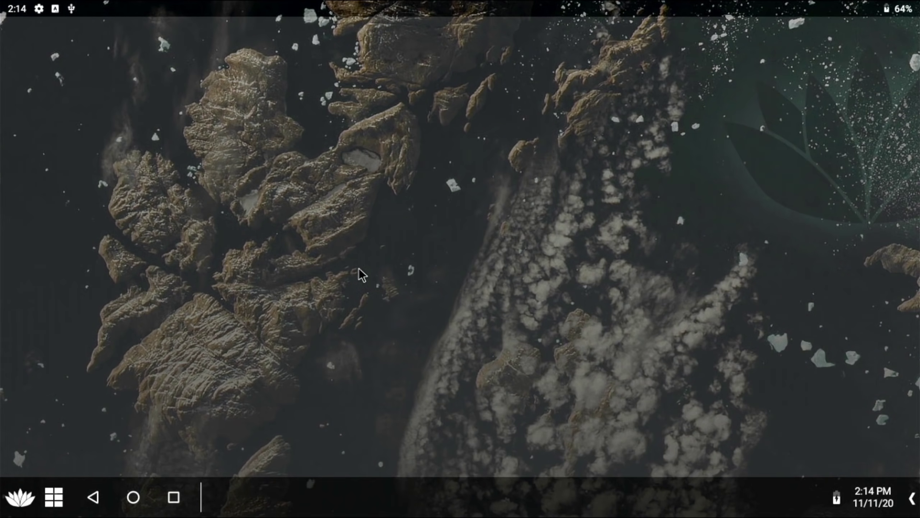
key("XF86PowerOff")
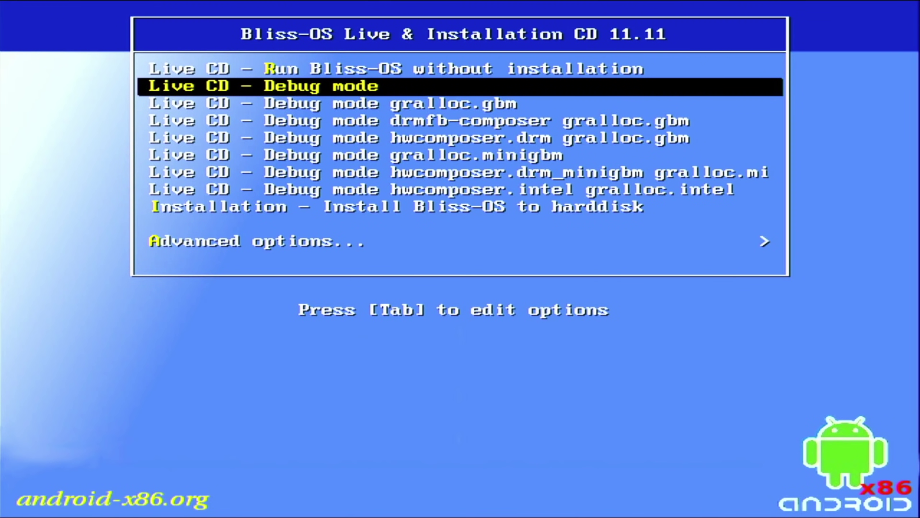
Start the installation of Bliss-OS to the hard disk from the boot menu
key("Up")
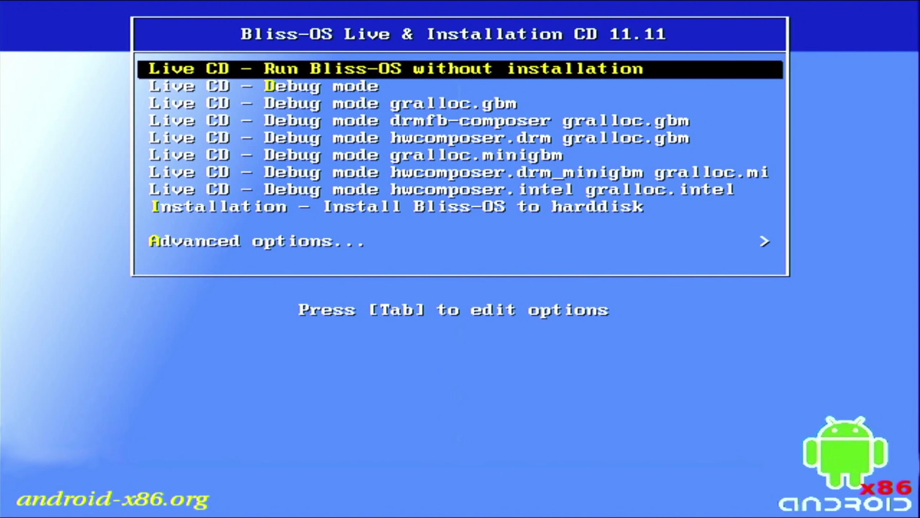
key("Down")
key("Down")
key("Down")
key("Down")
key("Down")
key("Down")
key("Down")
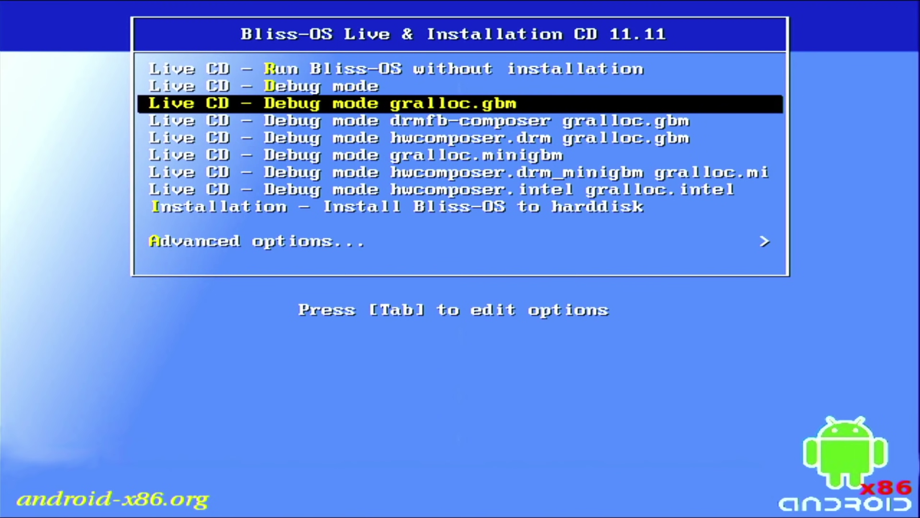
key("Down")
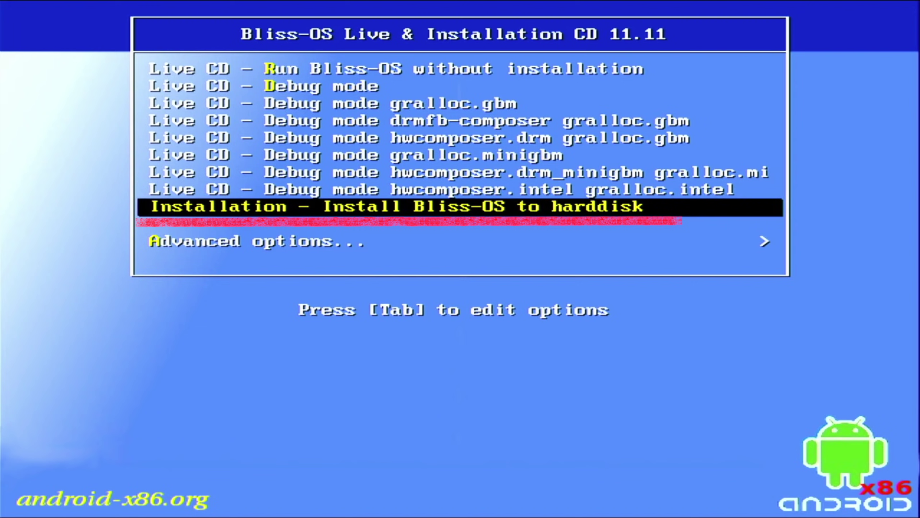
key("Return")
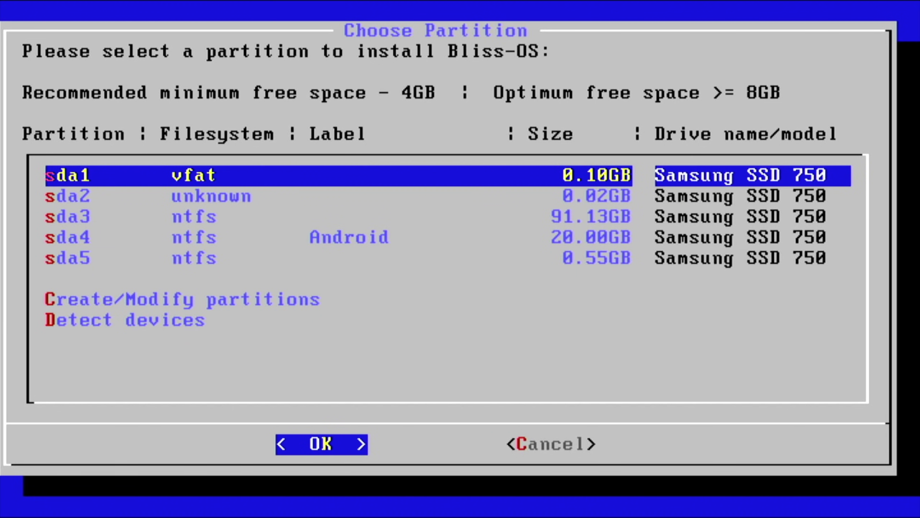
Choose the 20.00GB ntfs partition sda4 labelled Android as the installation target
key("Down")
key("Down")
key("Down")
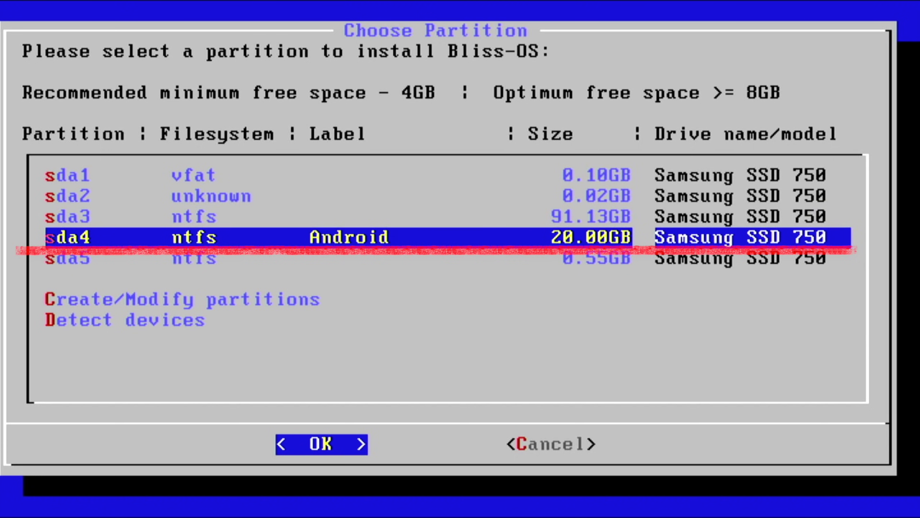
key("Return")
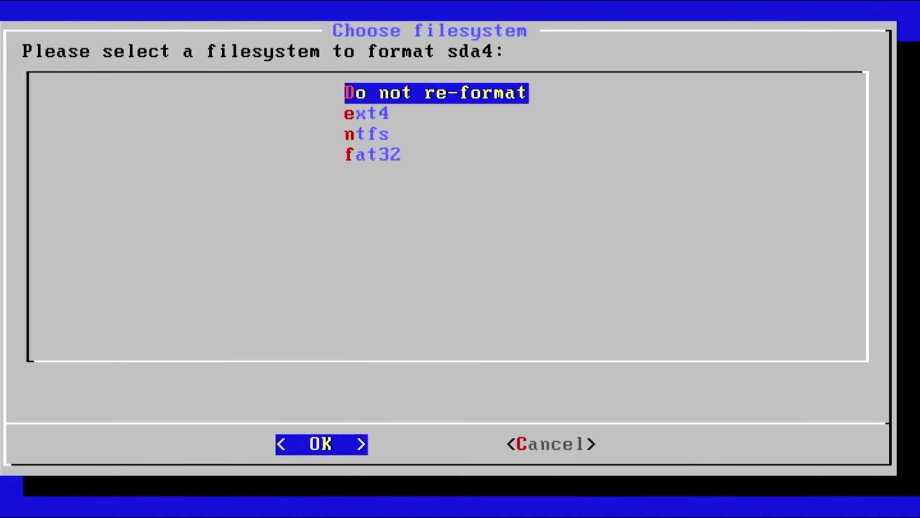
Keep the existing filesystem on sda4 by choosing Do not re-format
key("Down")
key("Down")
key("Down")
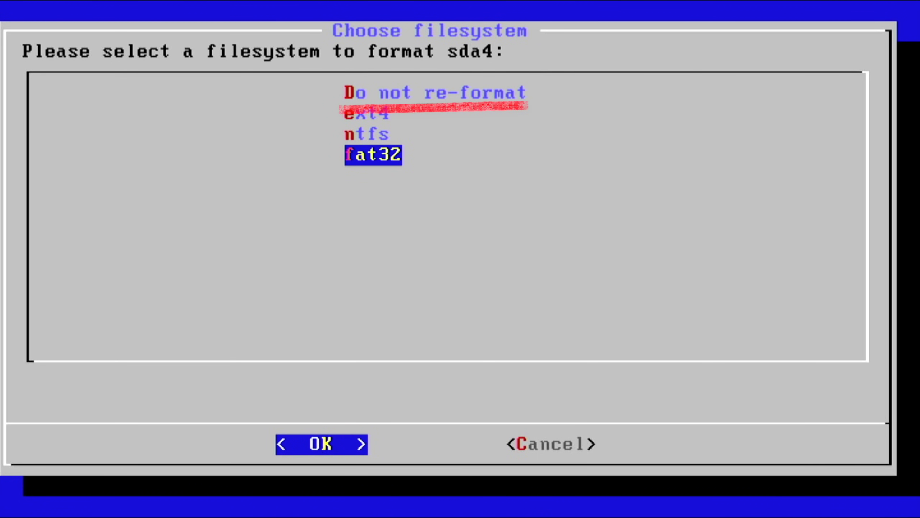
key("Up")
key("Up")
key("Up")
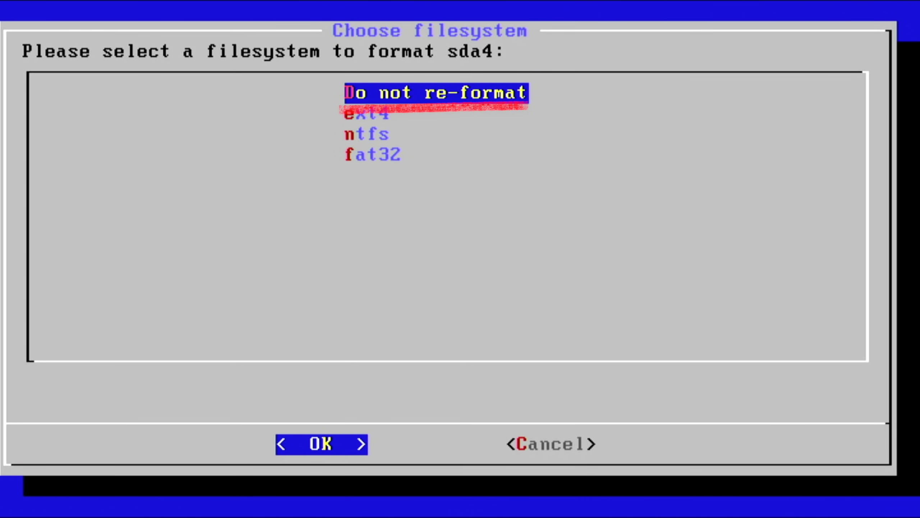
key("Return")
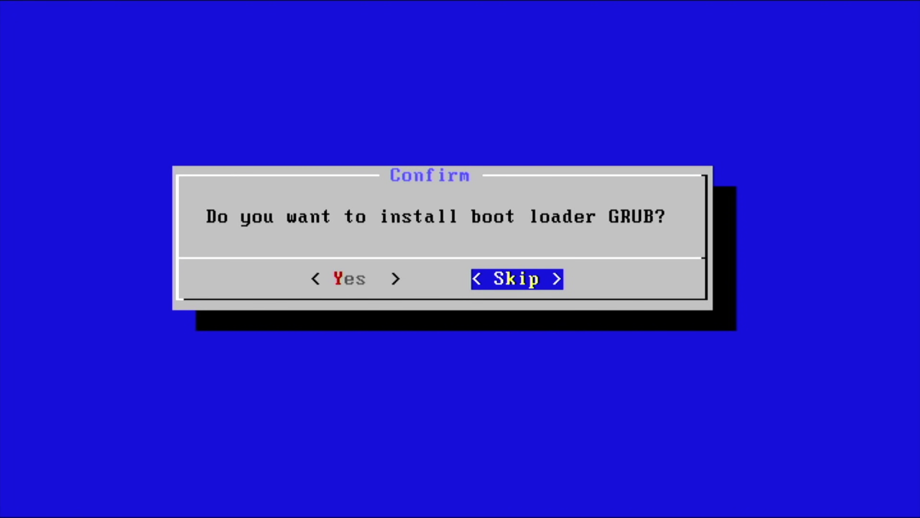
Skip installing the GRUB boot loader and decline installing the /system directory as read-write
key("Return")
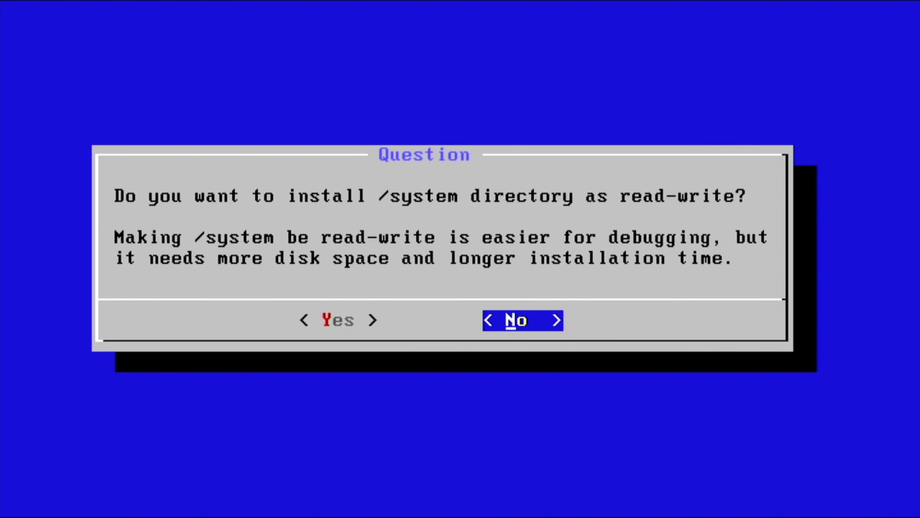
key("Return")
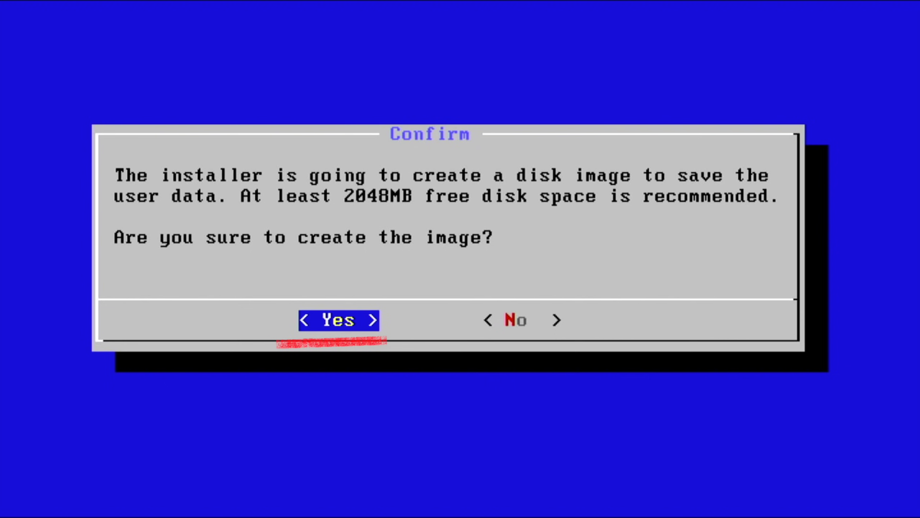
Confirm creating the user data disk image and set the size of data.img to 16384 MB
key("Return")
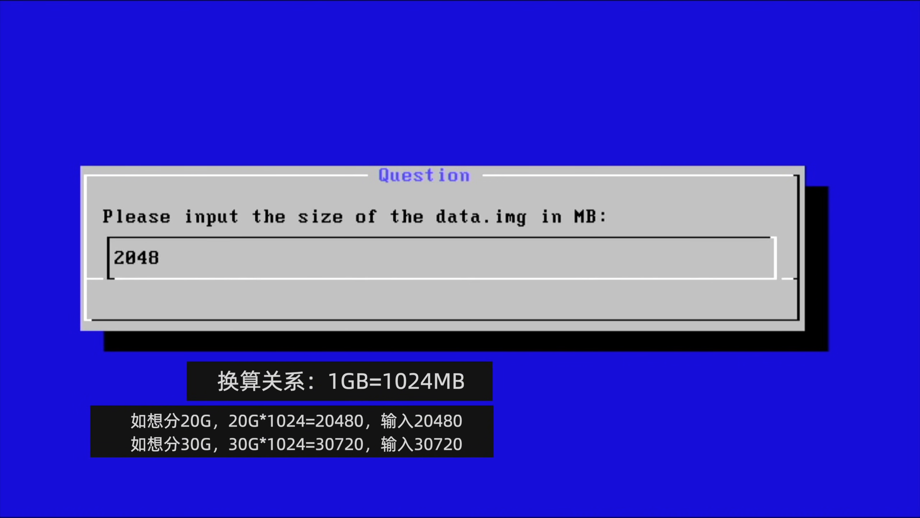
key("BackSpace")
key("BackSpace")
key("BackSpace")
key("BackSpace")
type("16384")
key("Return")
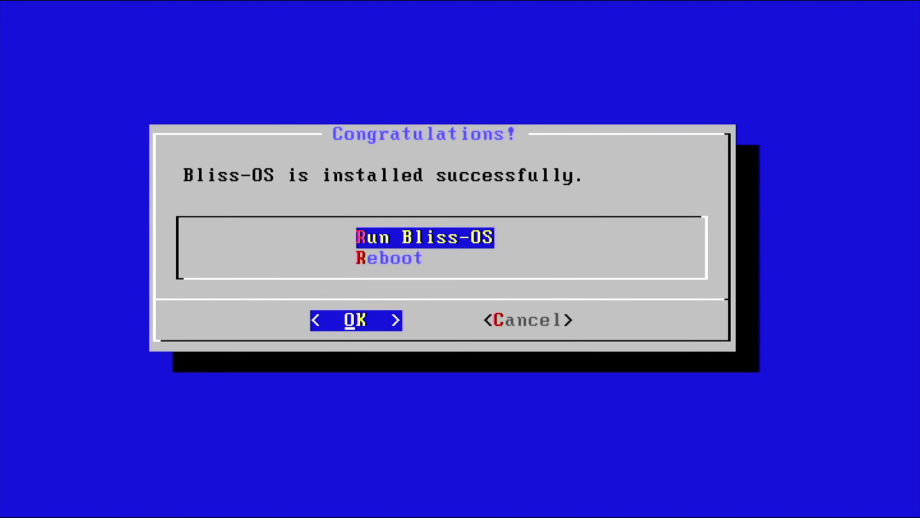
Choose Reboot instead of running Bliss-OS to finish the installer
key("Down")
key("Up")
key("Down")
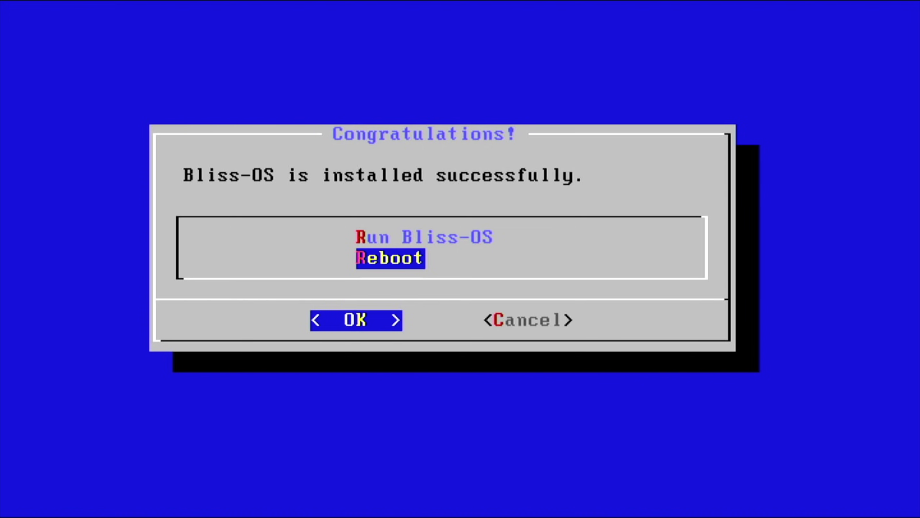
key("Return")
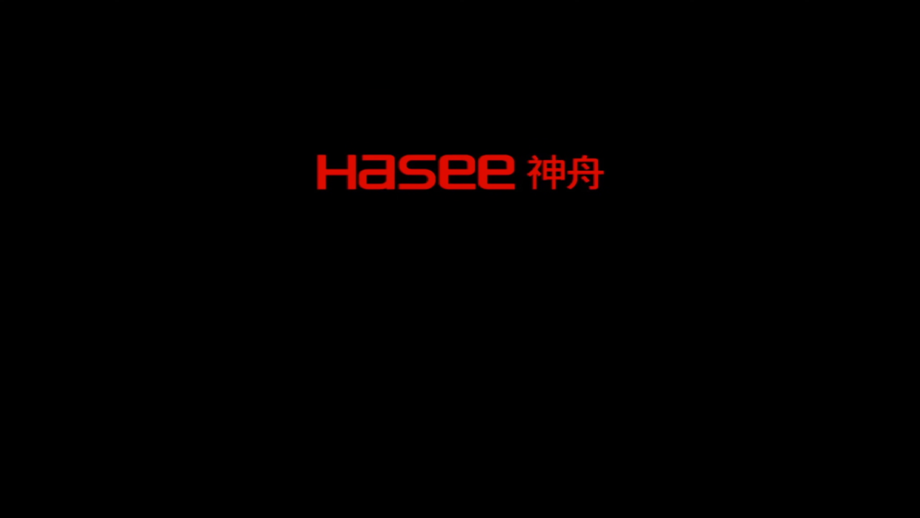
Bring up the boot device list during startup and choose Enter Setup
key("F7")
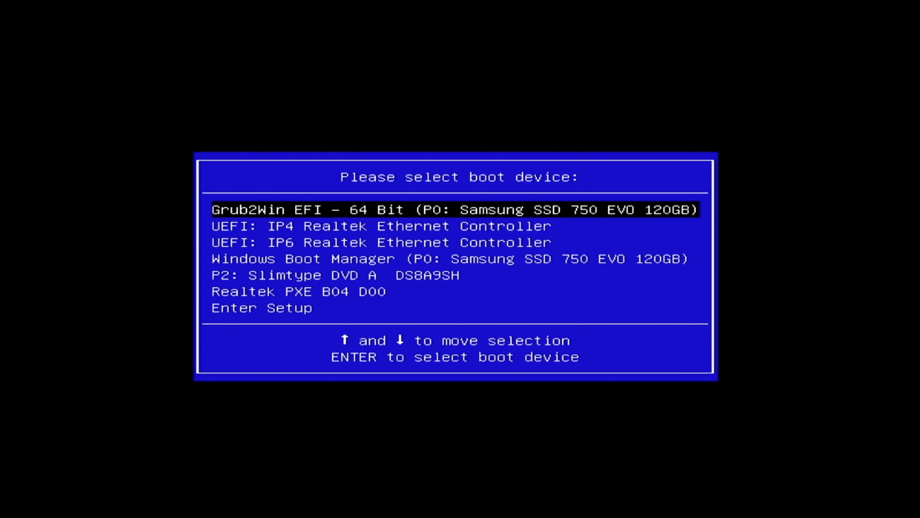
key("Down")
key("Down")
key("Down")
key("Down")
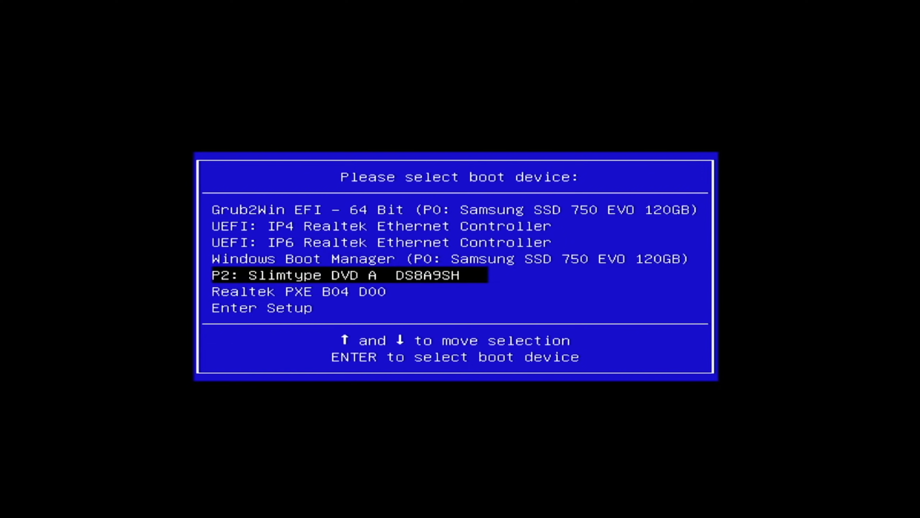
key("Down")
key("Down")
key("Return")
Set Boot Option #1 to Windows Boot Manager (P0: Samsung SSD 750 EVO 120GB), then save the configuration and reset
key("Return")
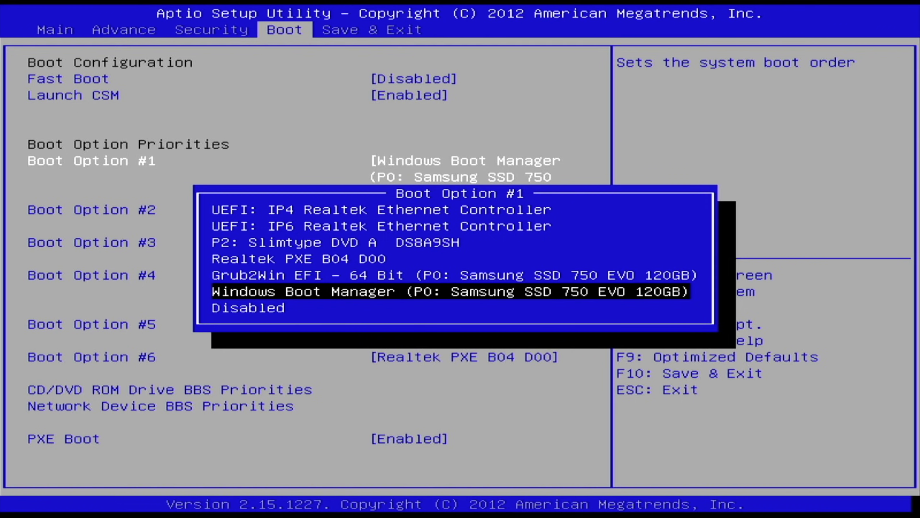
key("Return")
key("Right")
key("Return")
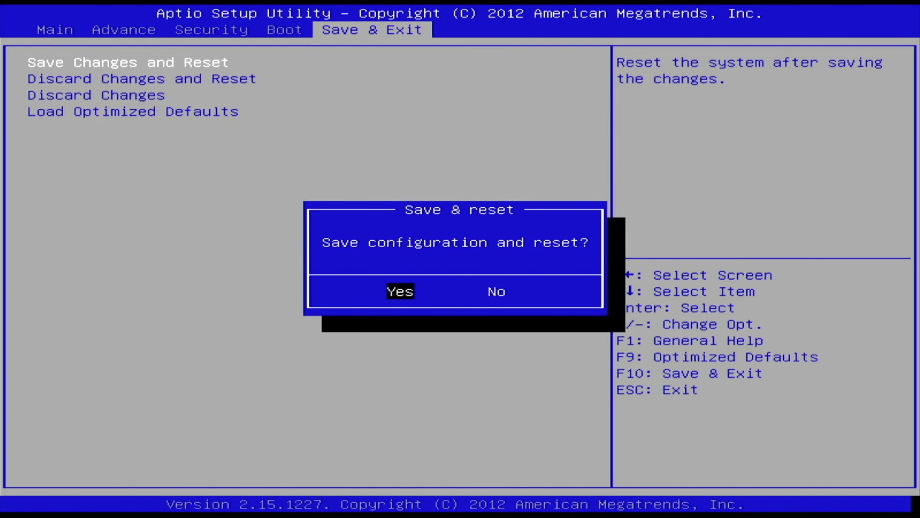
key("Return")
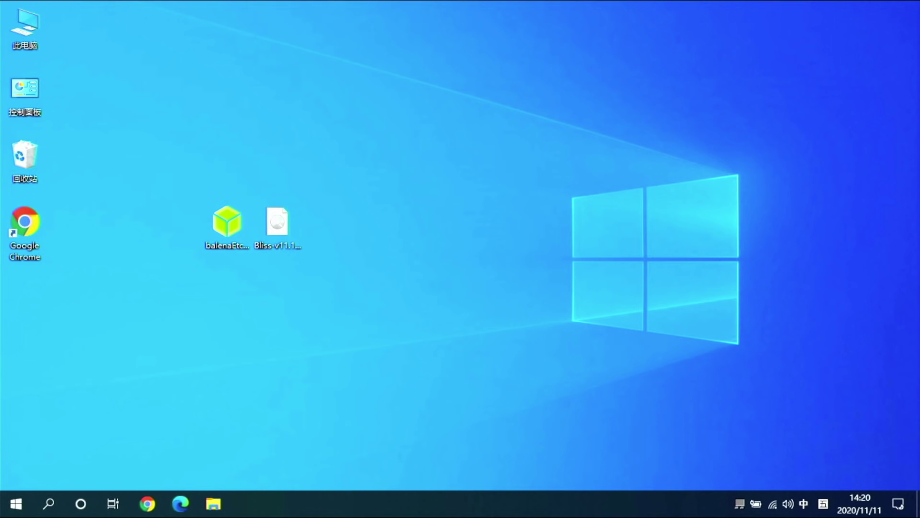
key("shift")
left_click(15, 504)
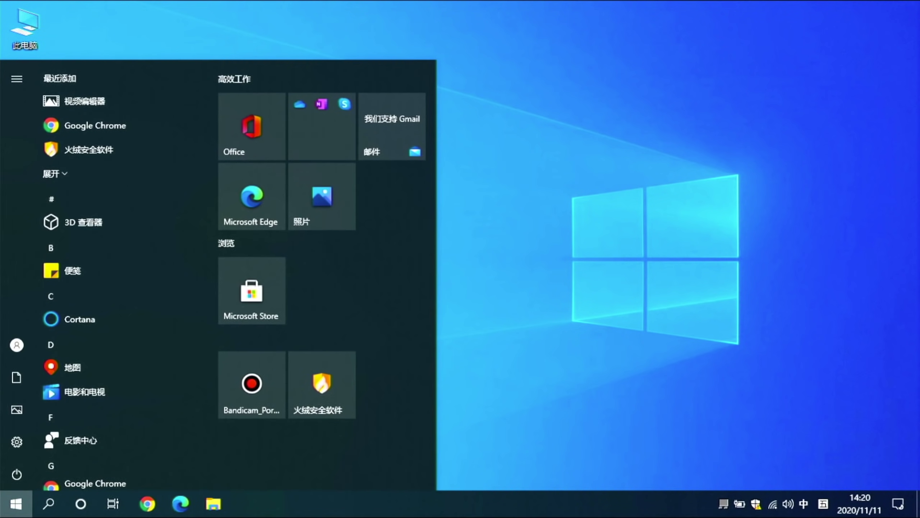
left_click(15, 503)
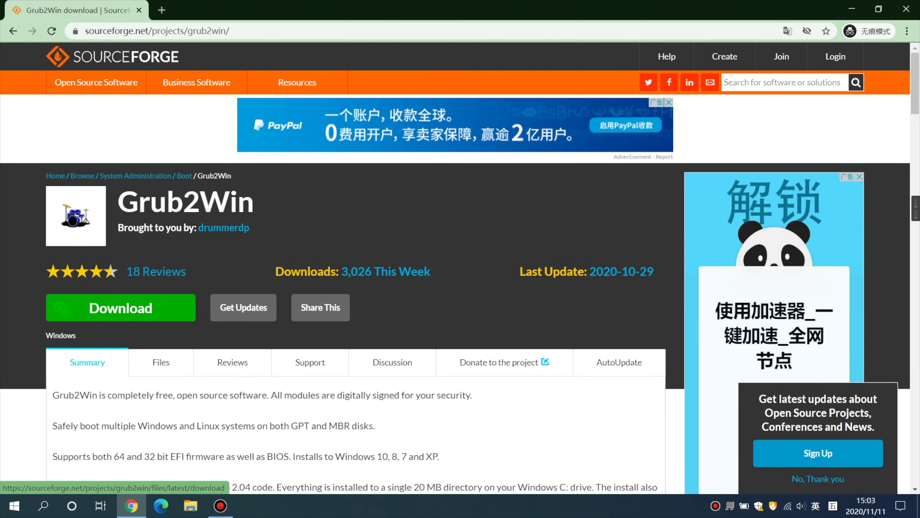
Download Grub2Win from its SourceForge project page and look through the related AutoUpdate project page for GrubInst
left_click_drag(118, 201, 254, 203)
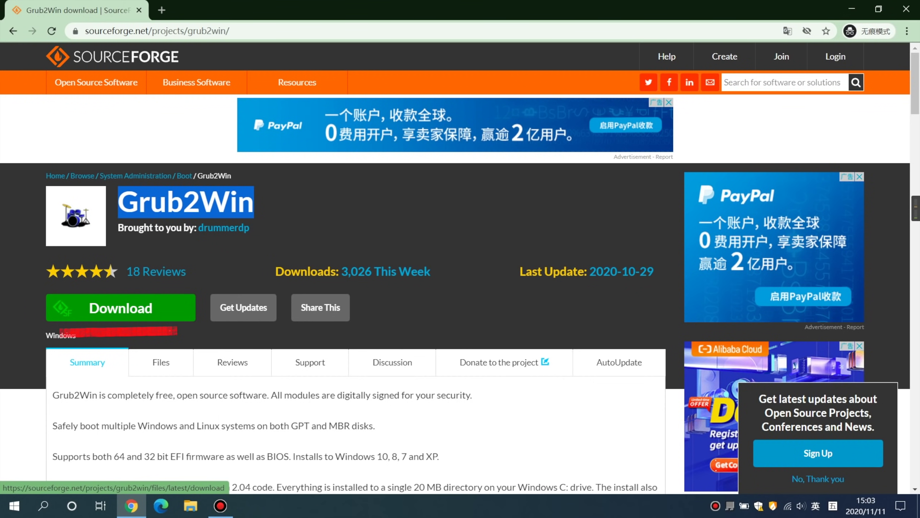
left_click(121, 307)
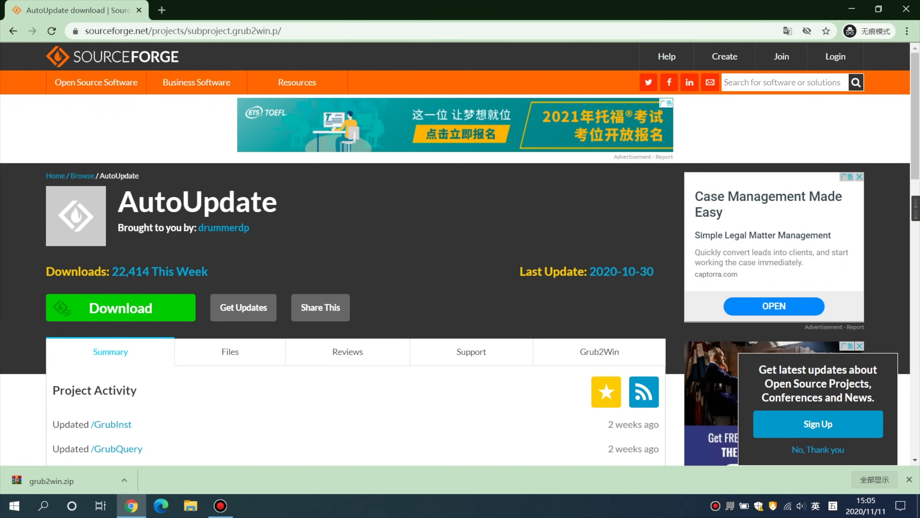
left_click_drag(119, 203, 278, 205)
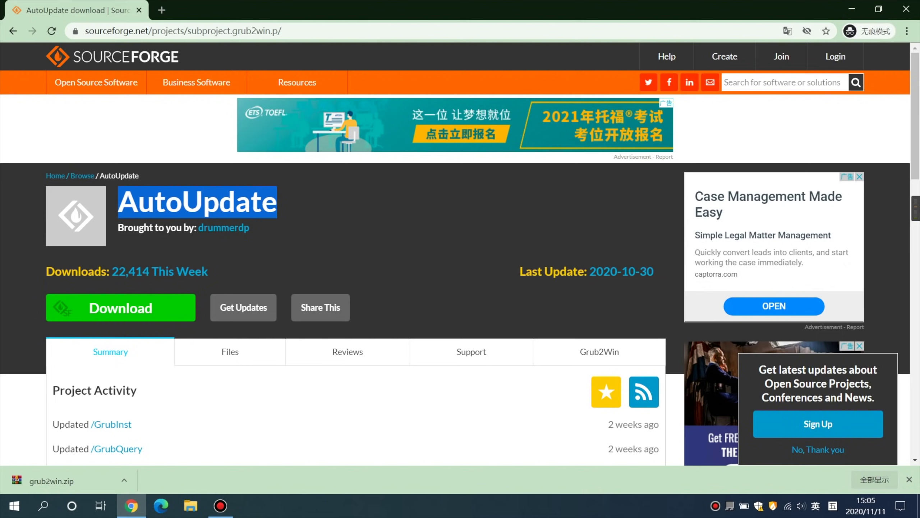
scroll(455, 254, "down", 2)
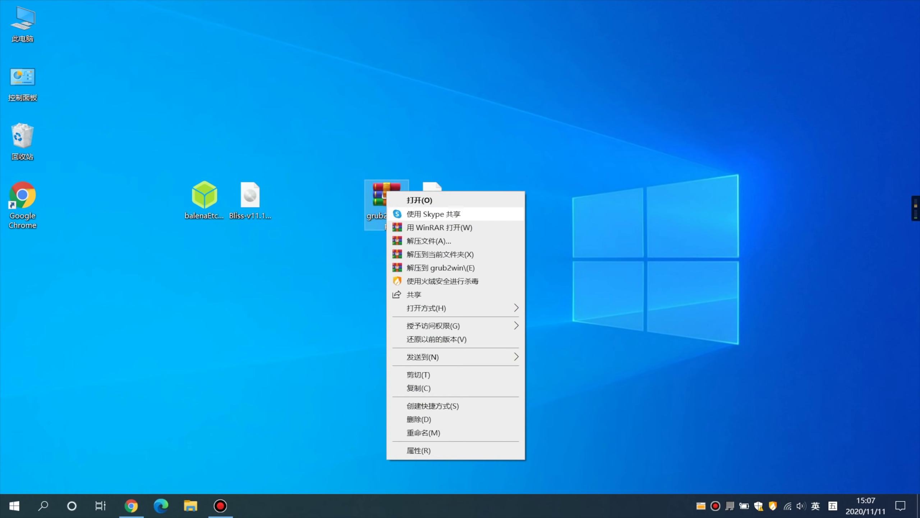
Extract the grub2win archive into the current desktop folder and run the extracted setup.exe
left_click(440, 254)
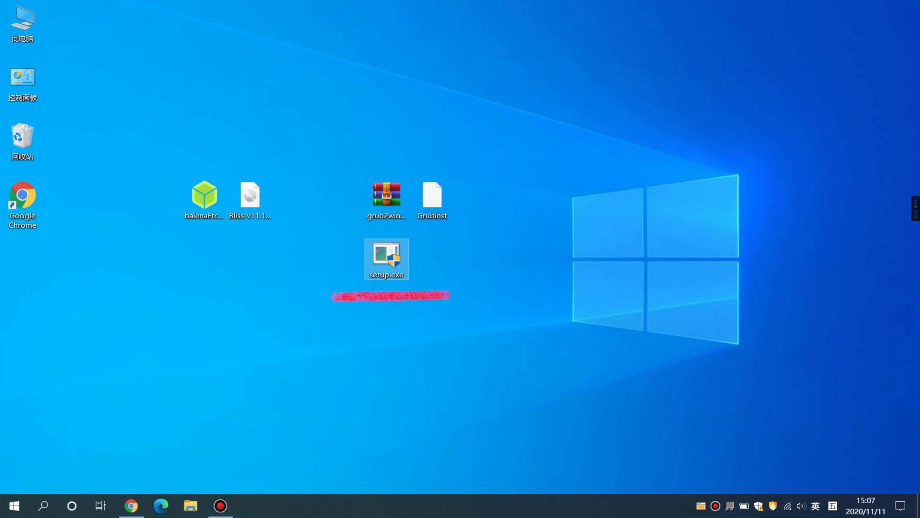
double_click(386, 256)
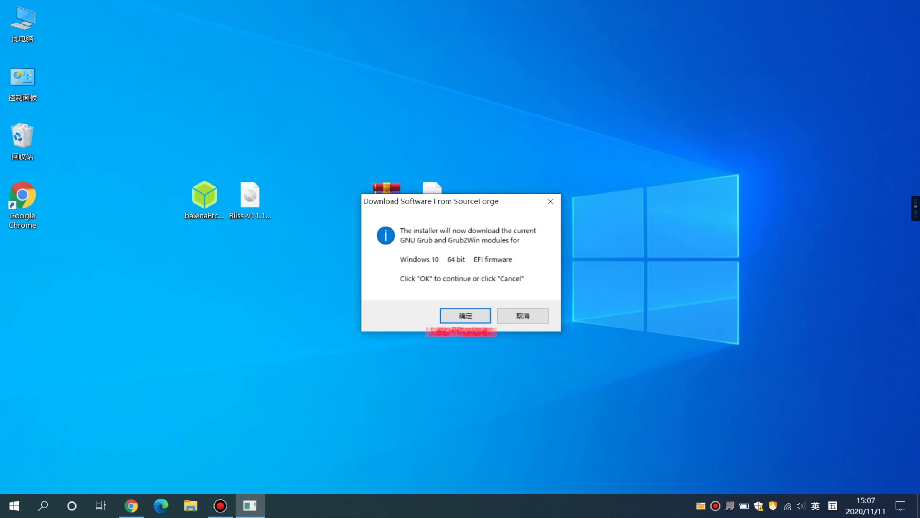
Try to download the current GNU Grub and Grub2Win modules with the installer, and cancel the download
left_click(465, 315)
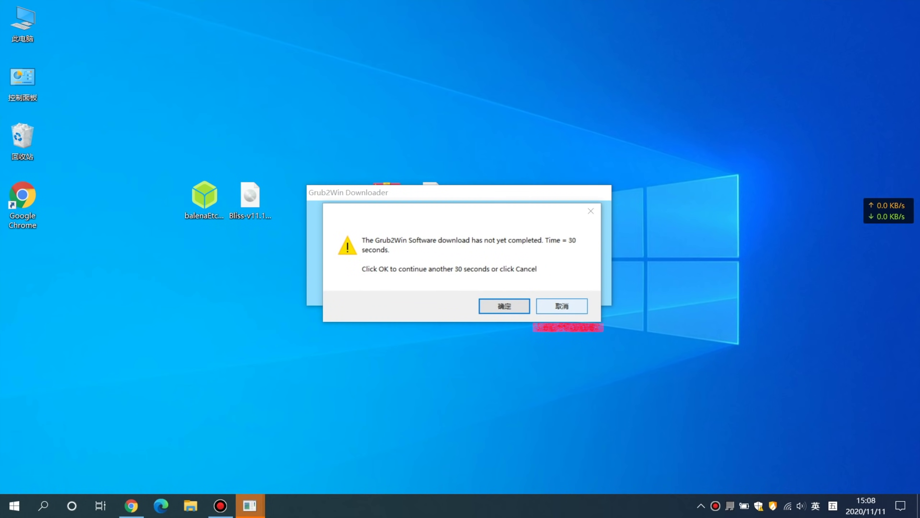
left_click(562, 305)
left_click(458, 292)
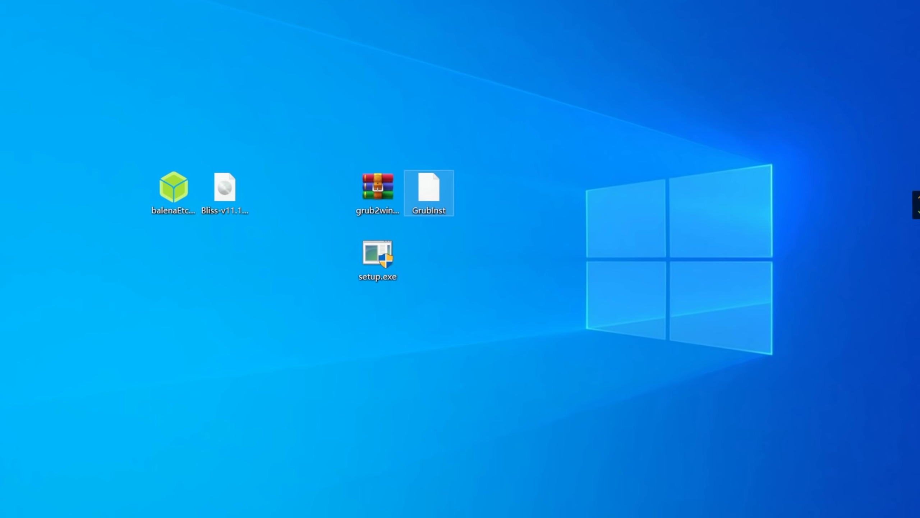
Rename the GrubInst file to GrubInst.7z and extract it into the current desktop folder
right_click(431, 188)
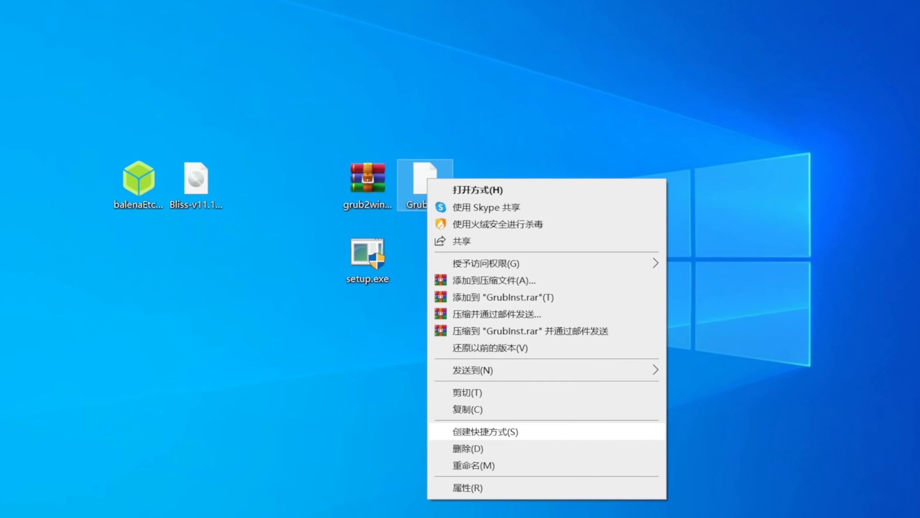
left_click(474, 466)
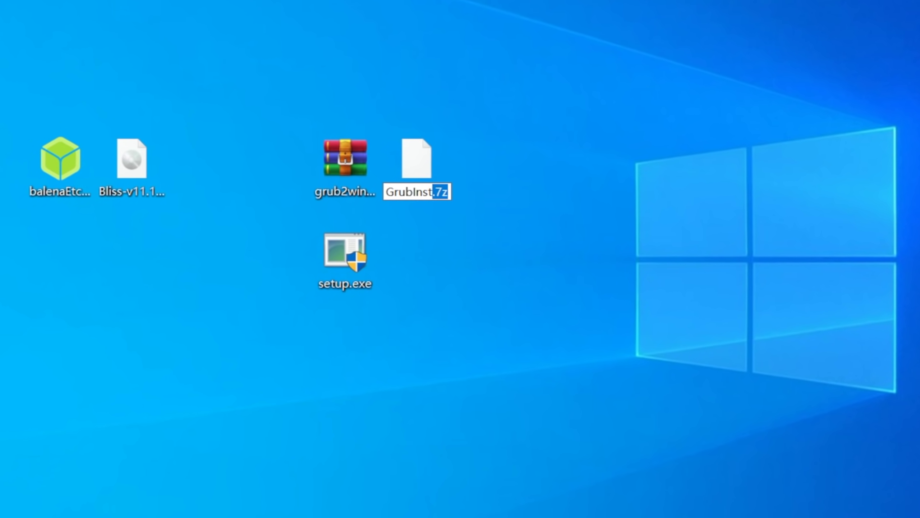
key("Return")
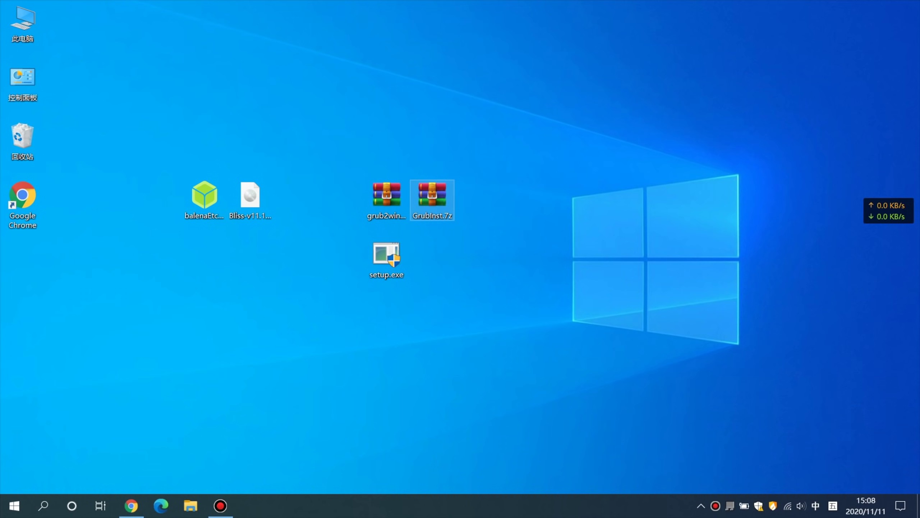
right_click(420, 140)
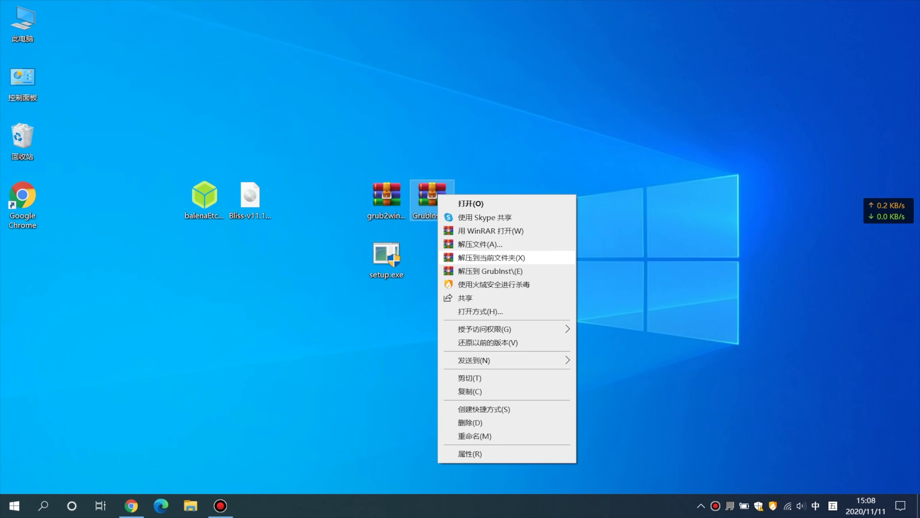
left_click(492, 258)
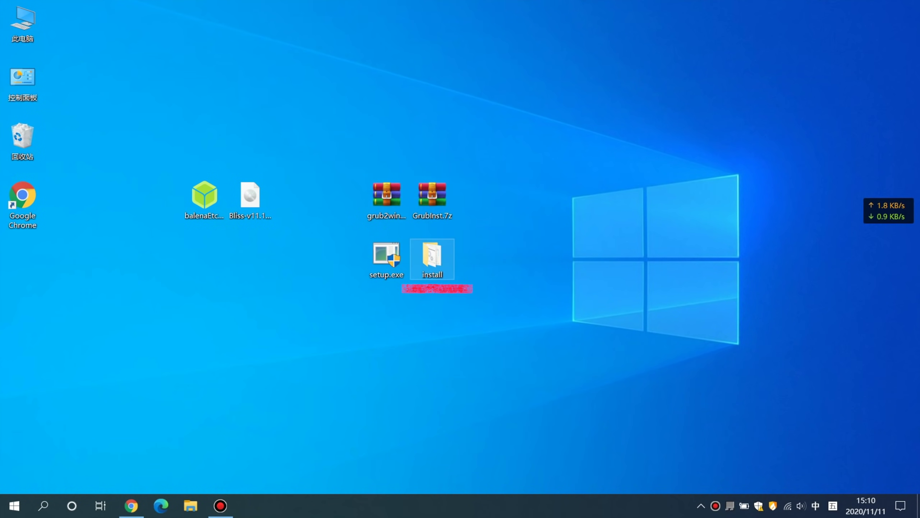
Run setup.bat from the extracted install folder as administrator
double_click(432, 258)
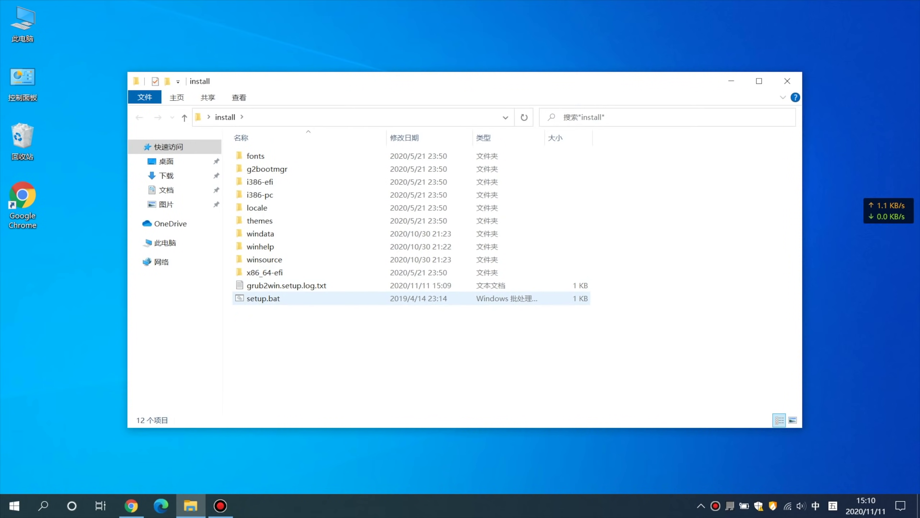
left_click(307, 299)
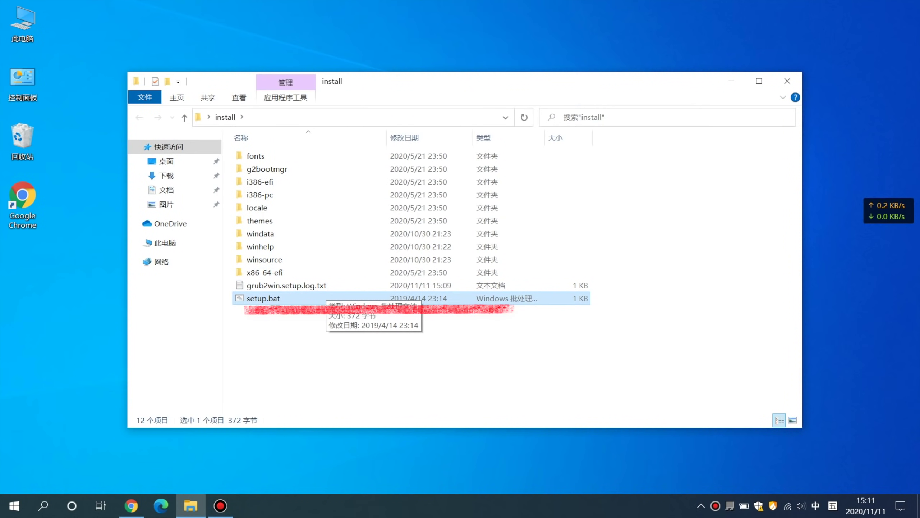
right_click(307, 299)
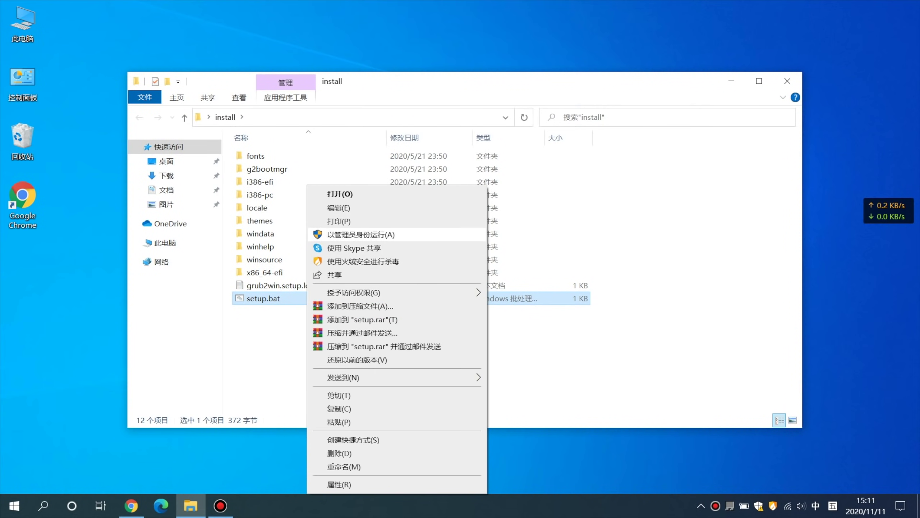
left_click(360, 233)
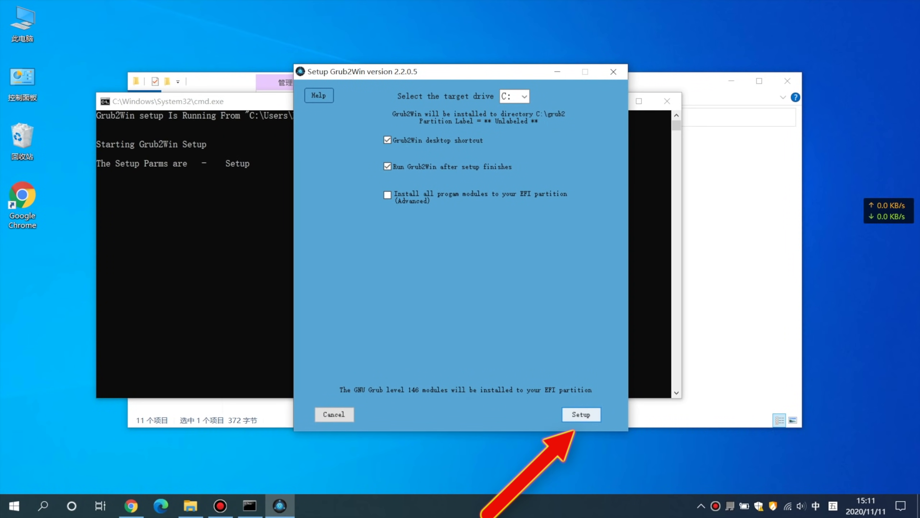
Install Grub2Win to drive C: with a desktop shortcut, decline the old-firmware help topic and close the install folder
left_click(581, 414)
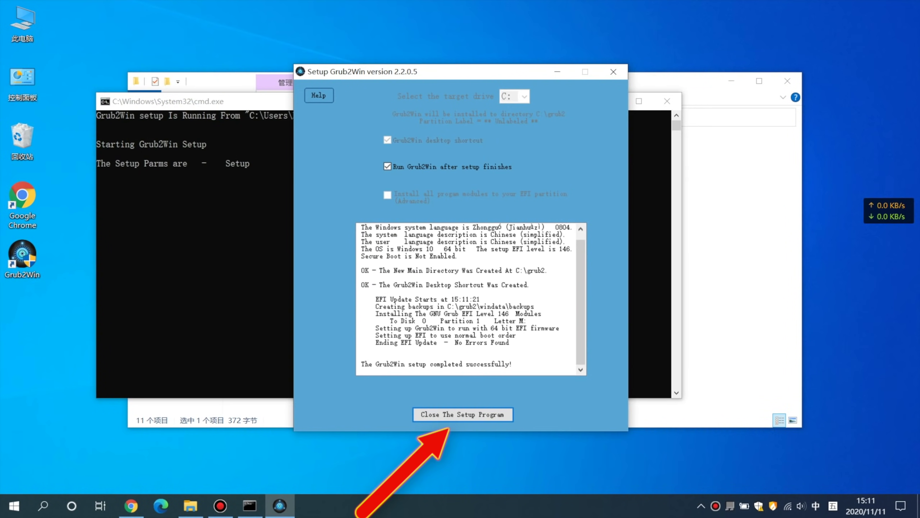
left_click(463, 415)
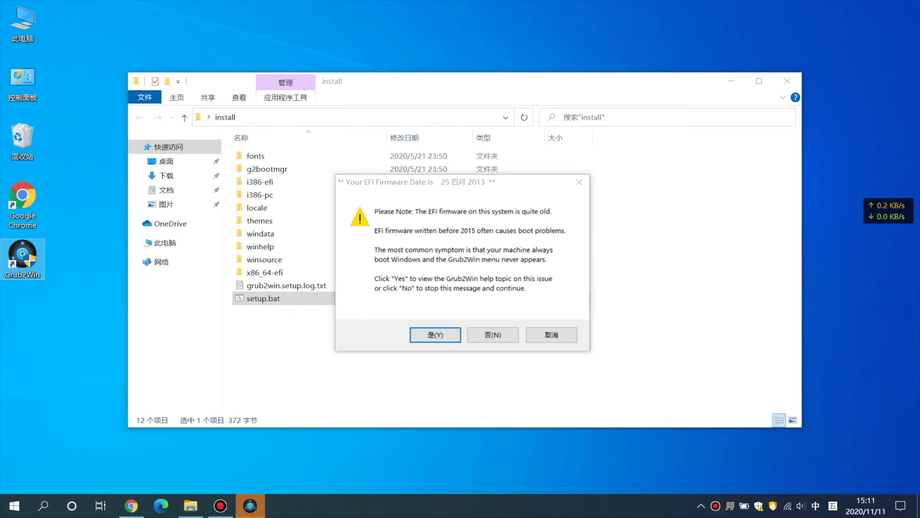
left_click(493, 335)
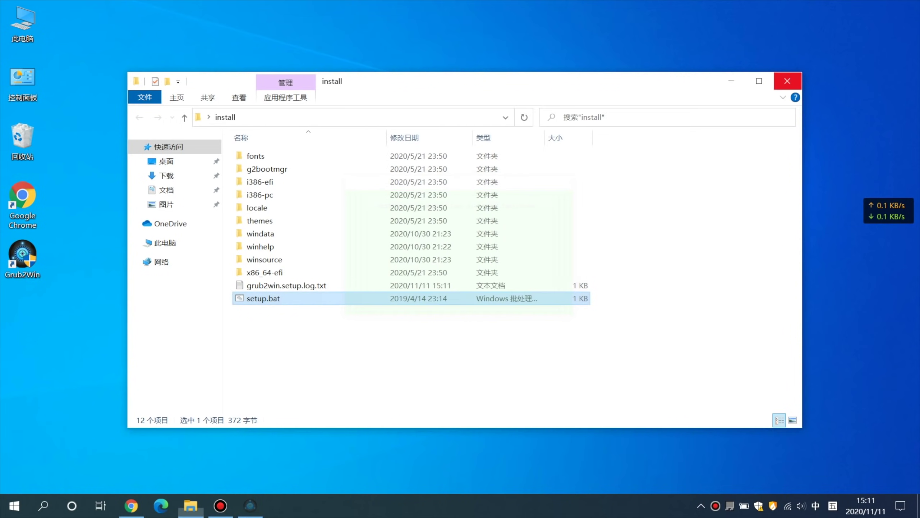
left_click(787, 81)
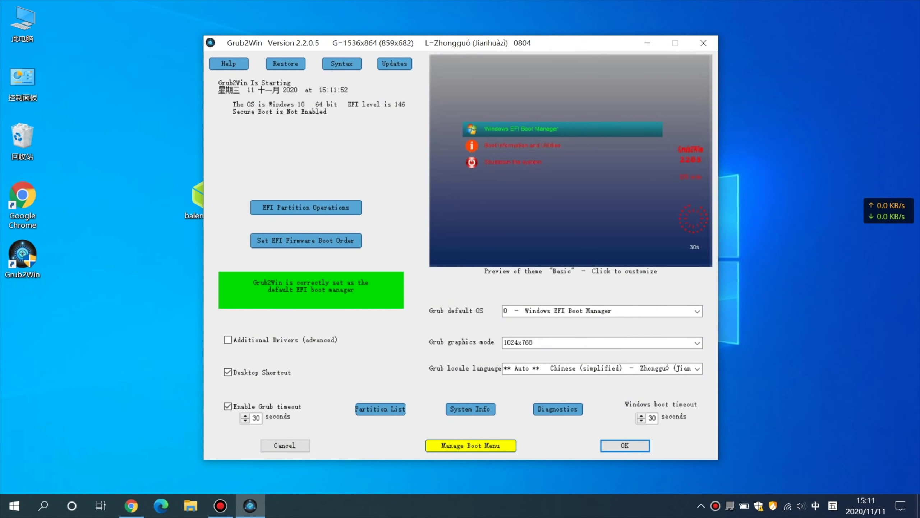
Refresh the GNU Grub EFI modules on the disk 0 EFI partition and return to the Grub2Win main menu
left_click(131, 505)
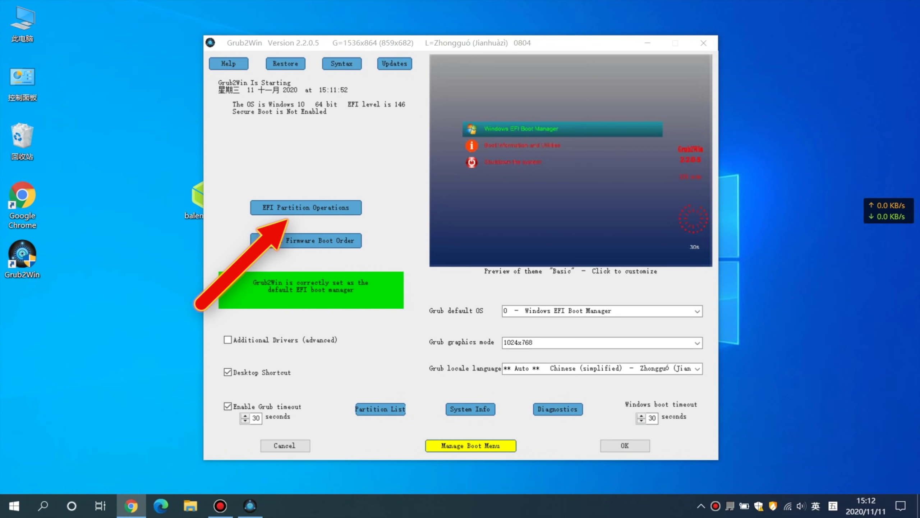
left_click(305, 207)
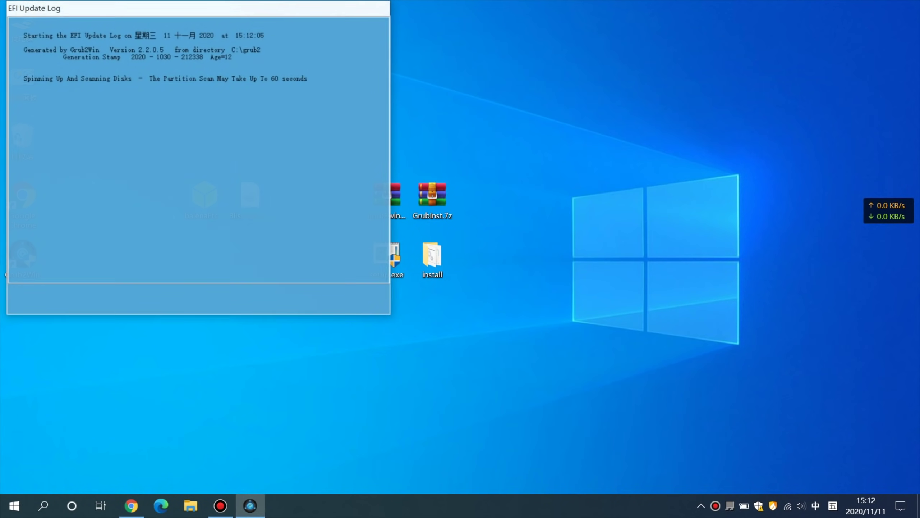
left_click(543, 228)
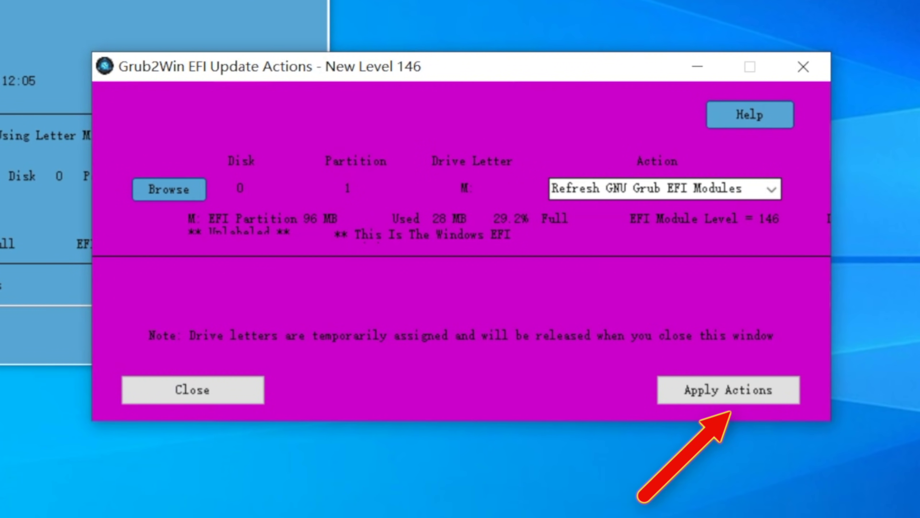
left_click(728, 390)
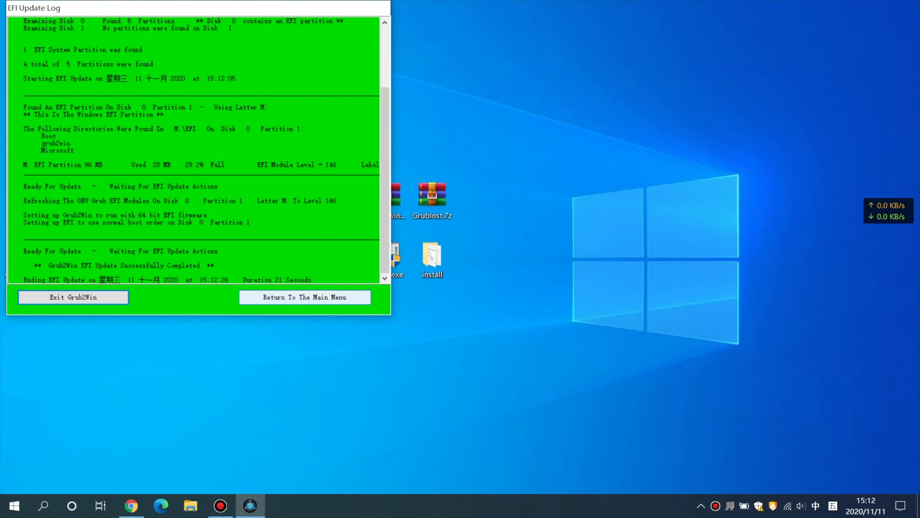
left_click(304, 297)
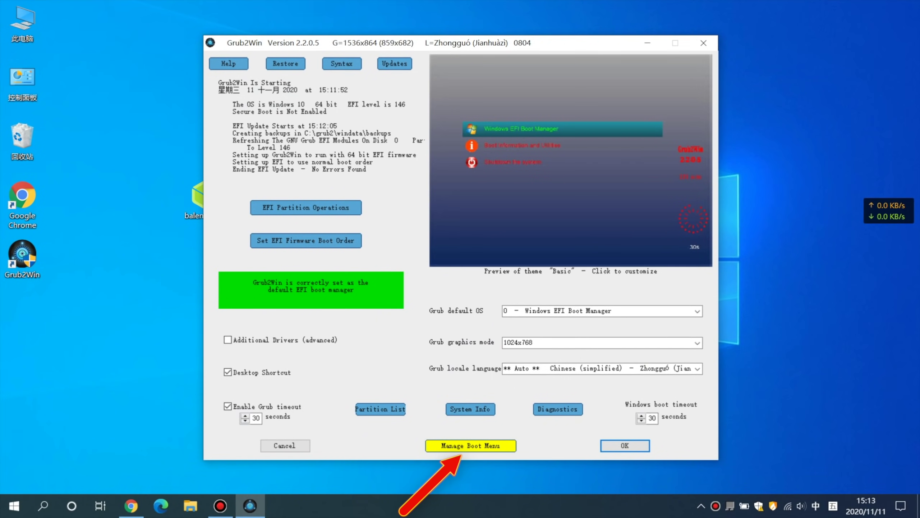
Add a new boot menu entry of type android and shorten its title to "Android"
left_click(470, 445)
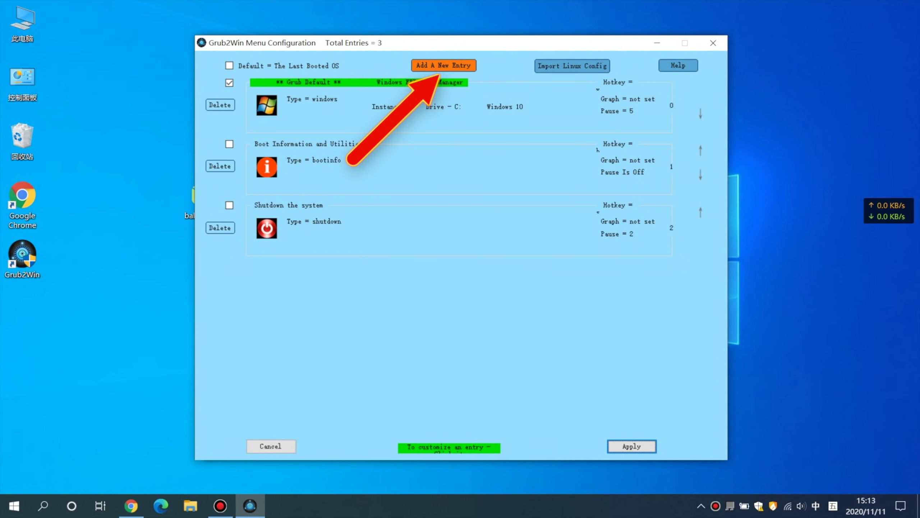
left_click(444, 66)
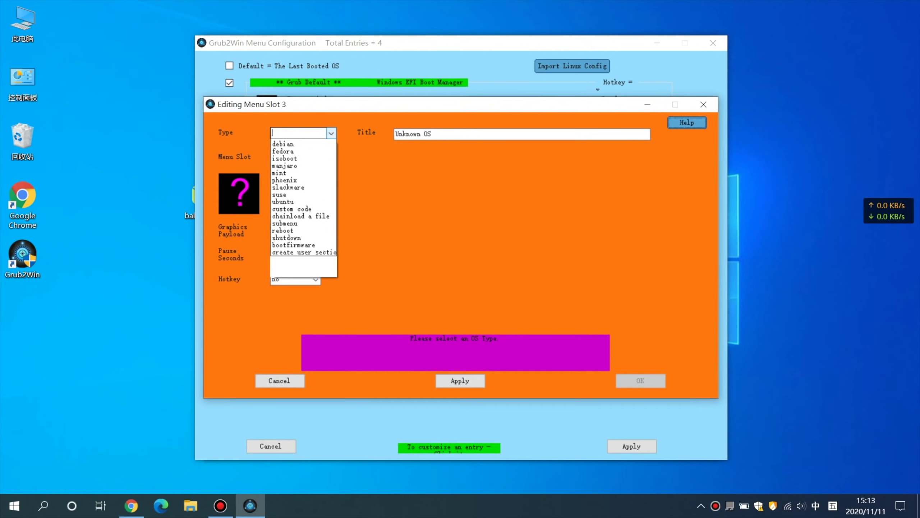
left_click(277, 138)
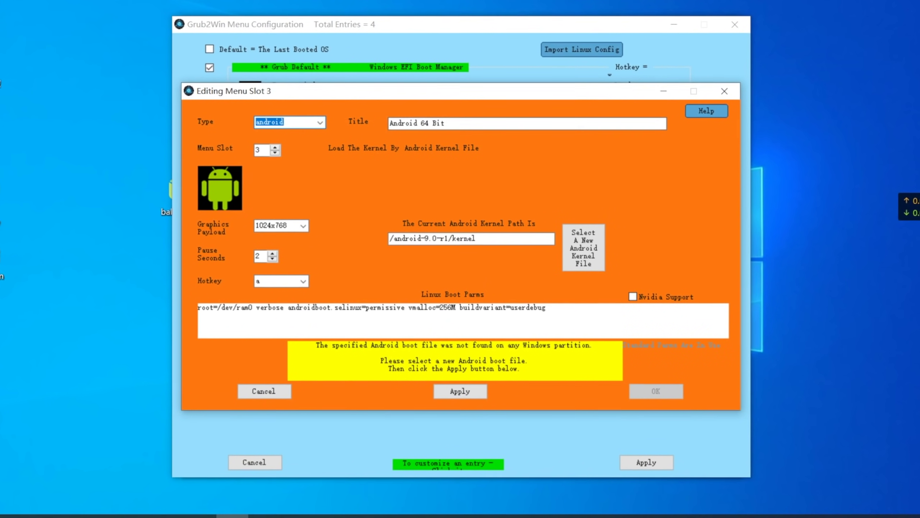
left_click_drag(449, 129, 421, 119)
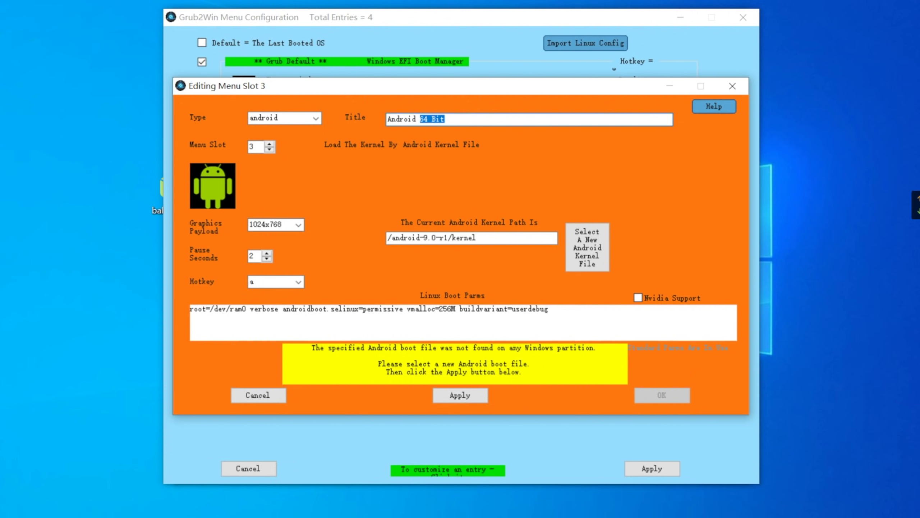
key("BackSpace")
key("BackSpace")
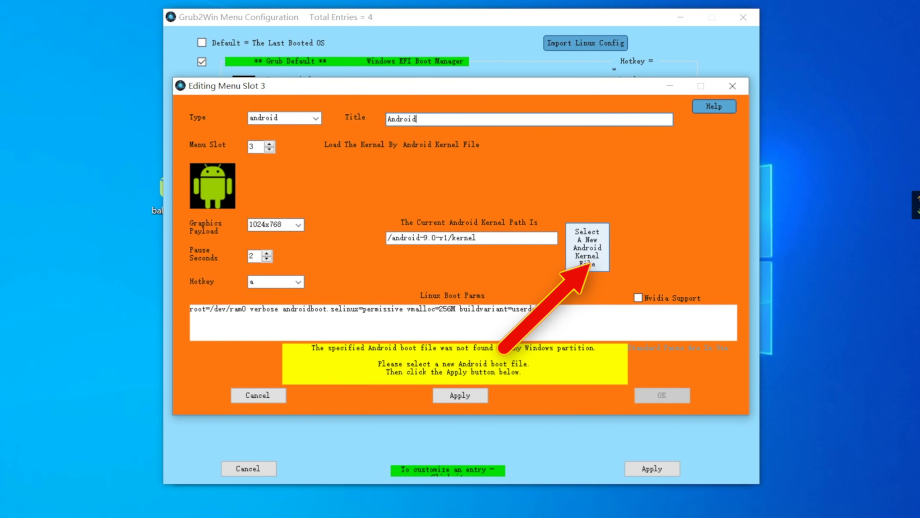
Set the Android entry's kernel file to kernel from the bliss-x86-11.11 folder on drive D: and save the entry
left_click(588, 250)
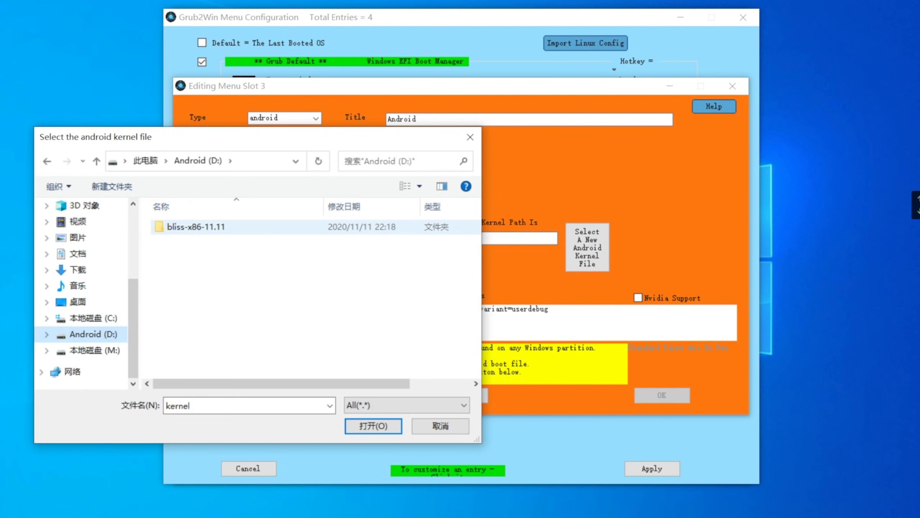
left_click(196, 227)
double_click(195, 226)
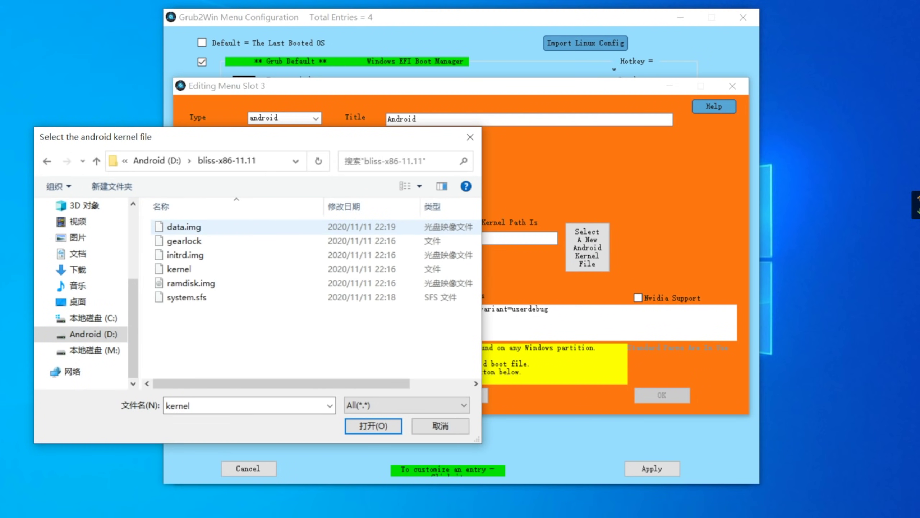
left_click(179, 269)
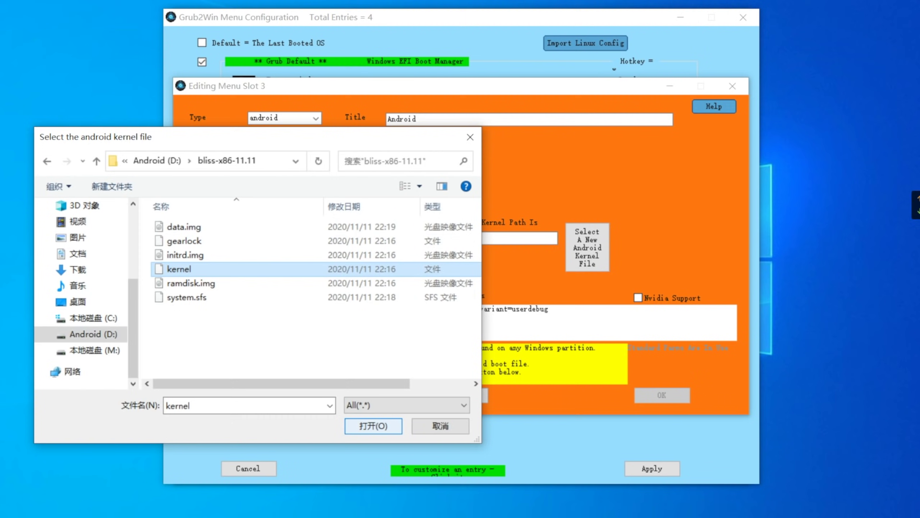
left_click(373, 426)
key("Return")
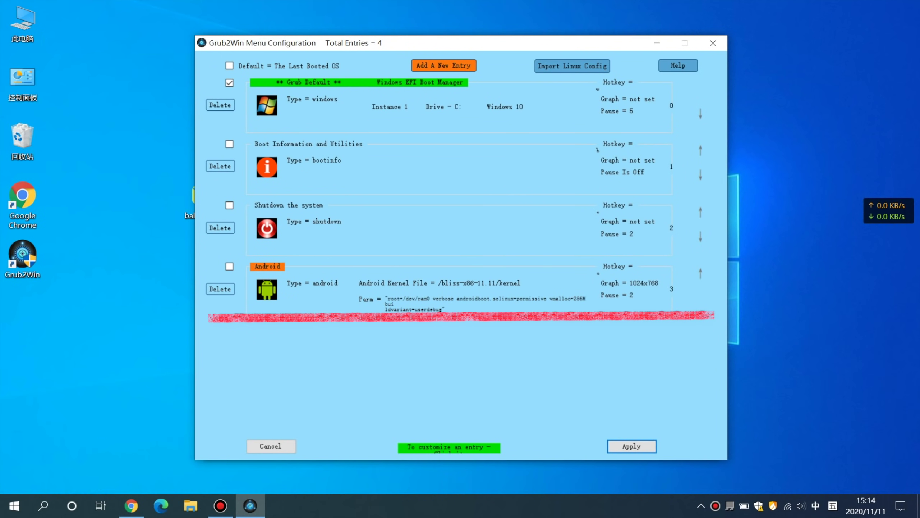
Move the Android entry up to slot 1, directly below Windows EFI Boot Manager, and apply the boot menu configuration
left_click(700, 273)
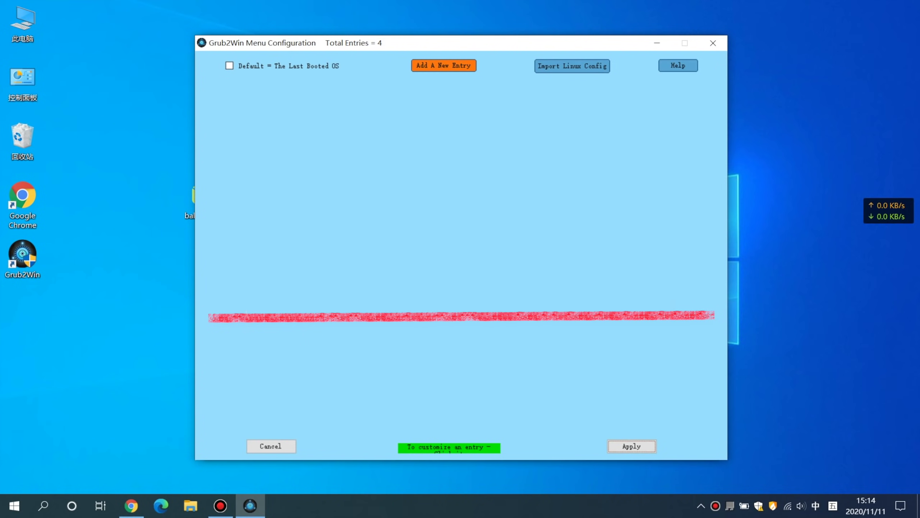
left_click(700, 212)
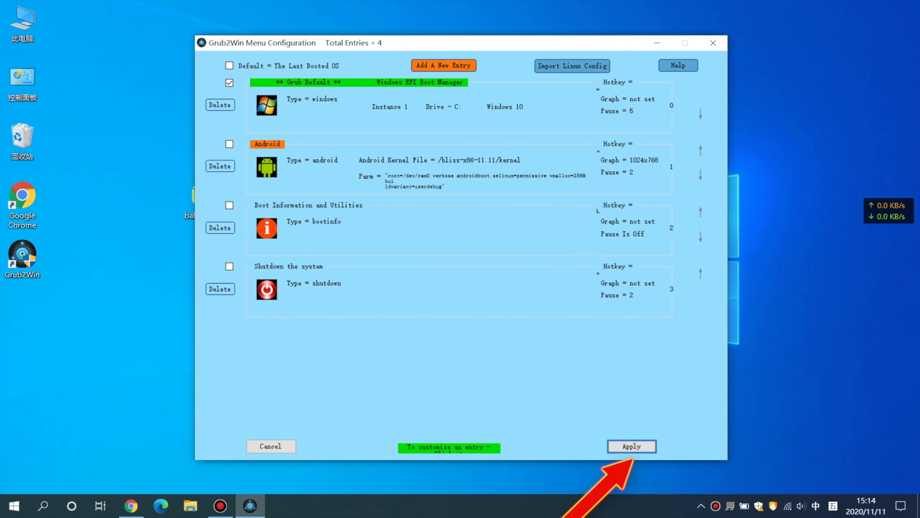
left_click(631, 446)
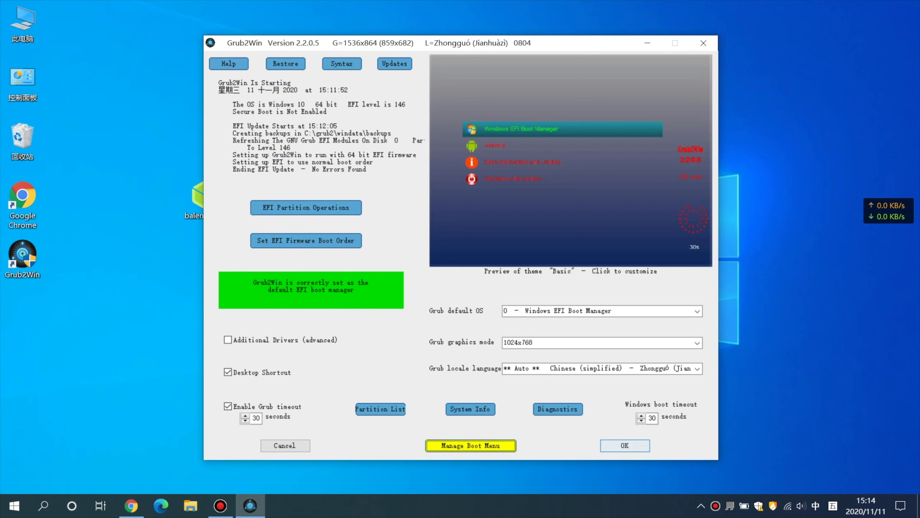
Change the boot menu theme to the Desert background, then save the Grub2Win configuration and close the program
left_click(493, 206)
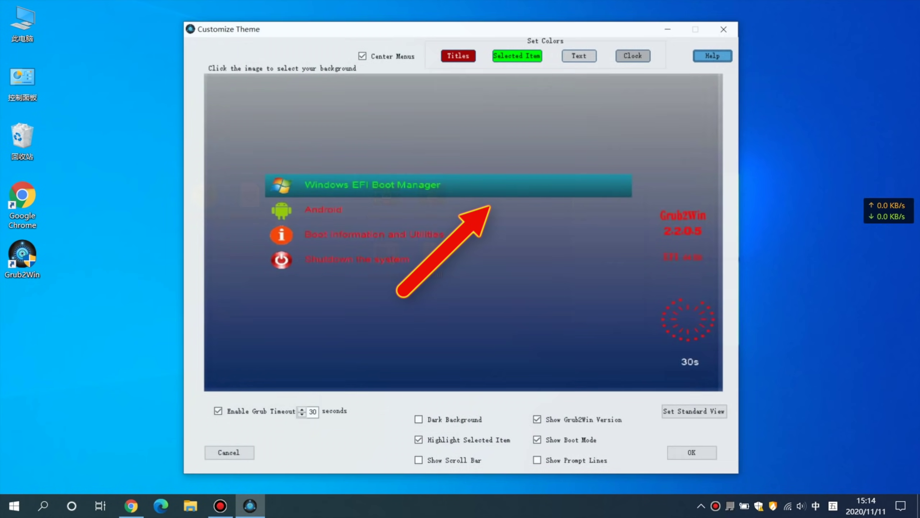
left_click(492, 206)
left_click(570, 119)
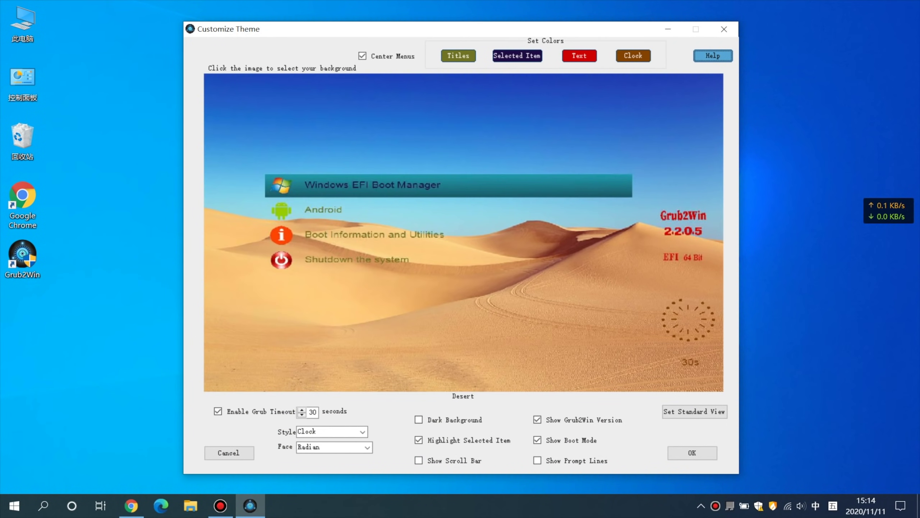
left_click(692, 452)
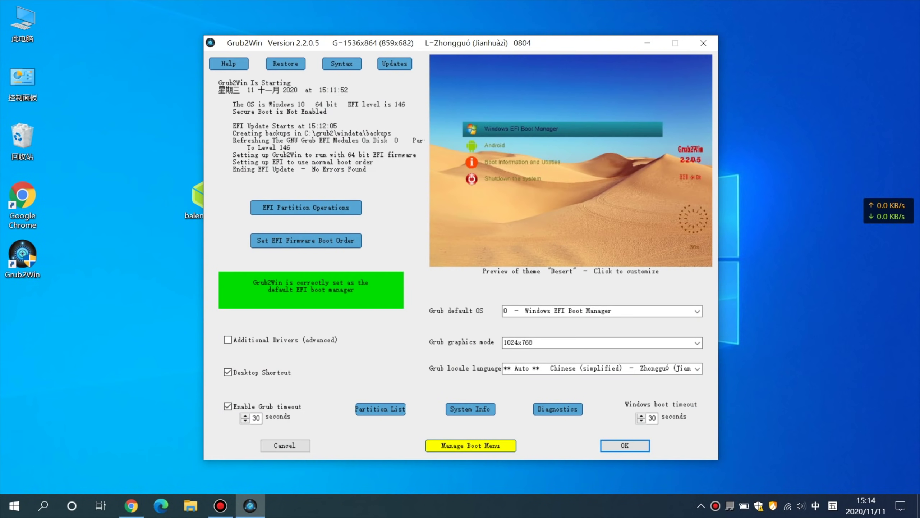
left_click(625, 445)
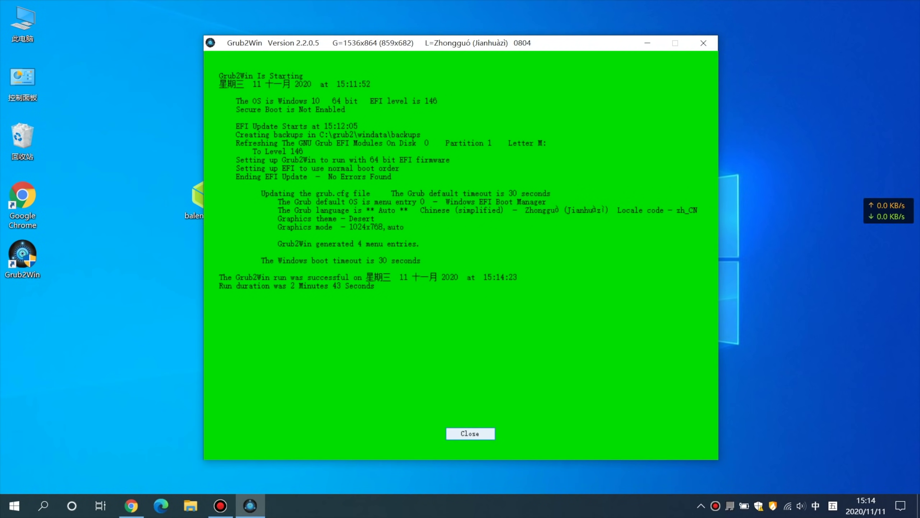
left_click(471, 434)
Restart the computer from Windows to reach the Grub2Win boot menu
left_click(14, 506)
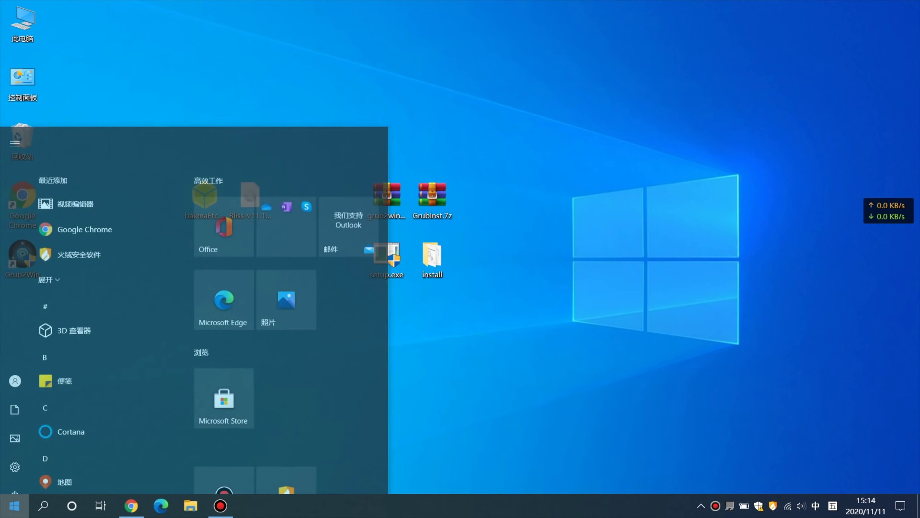
left_click(15, 478)
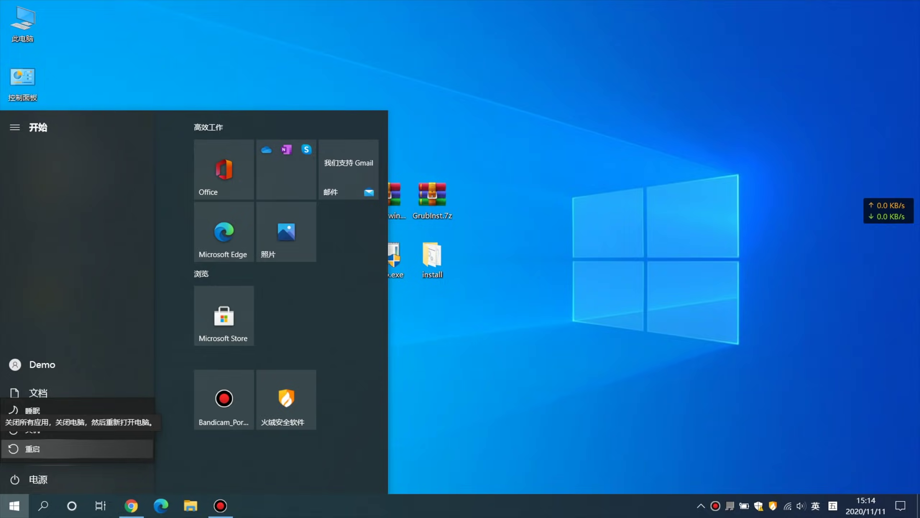
left_click(33, 448)
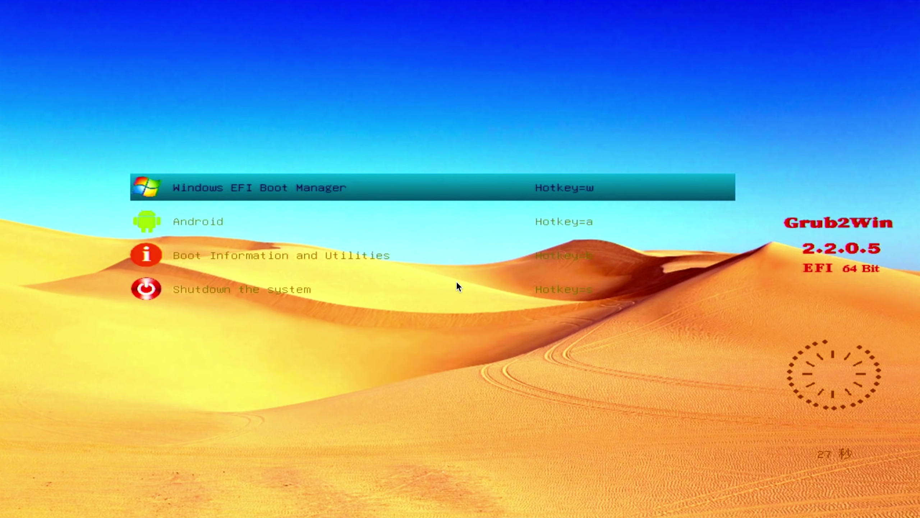
Boot the Android entry from the Grub2Win boot menu
key("Down")
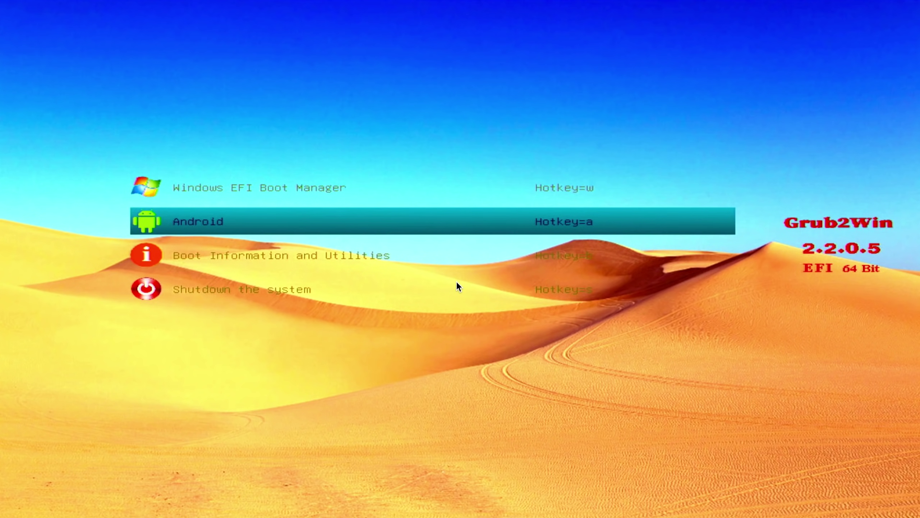
key("Up")
key("Down")
key("Up")
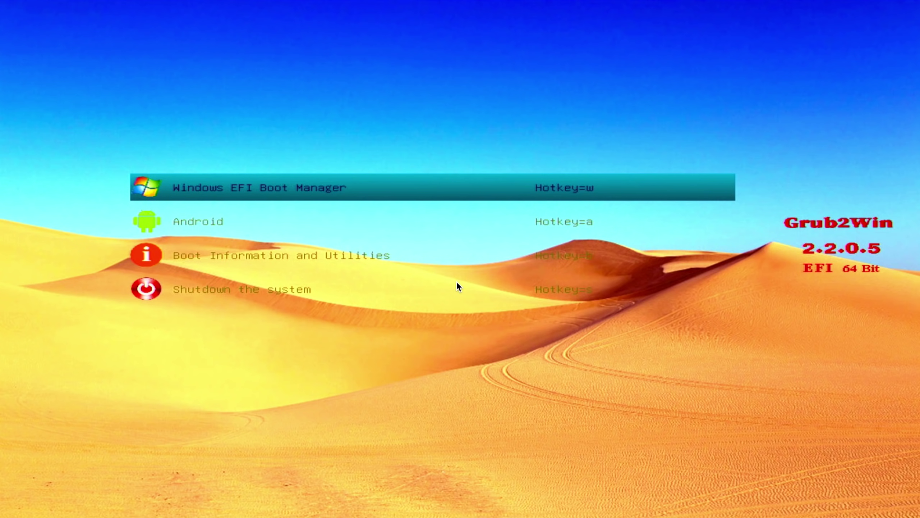
key("Down")
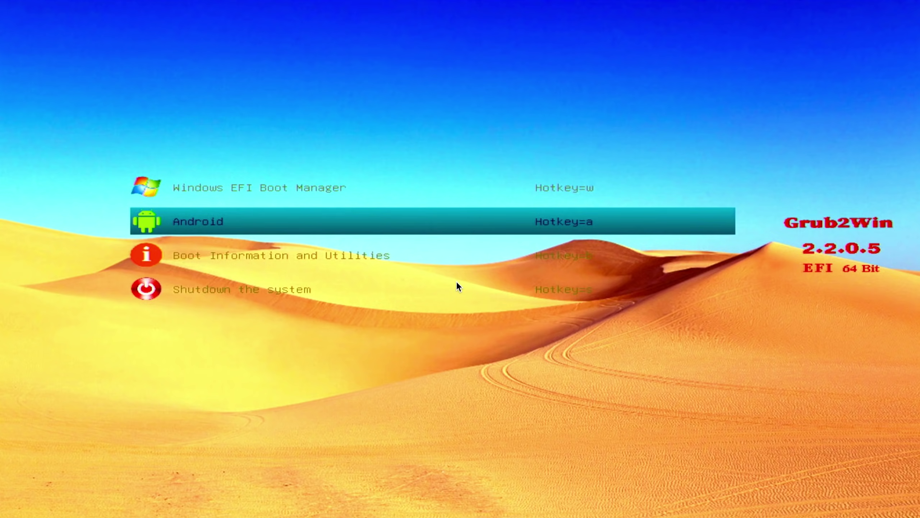
key("Return")
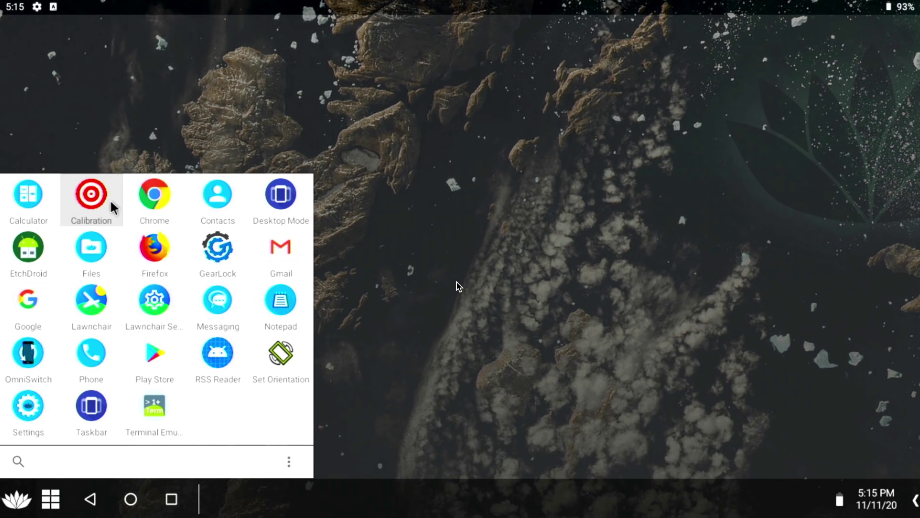
Add 简体中文（中国） to the language preferences in the Bliss OS system settings
left_click(27, 416)
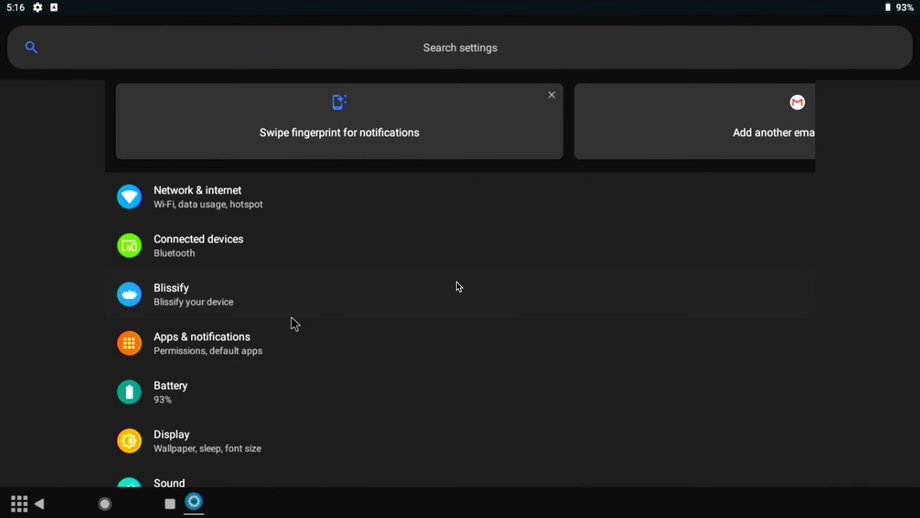
scroll(293, 323, "down", 10)
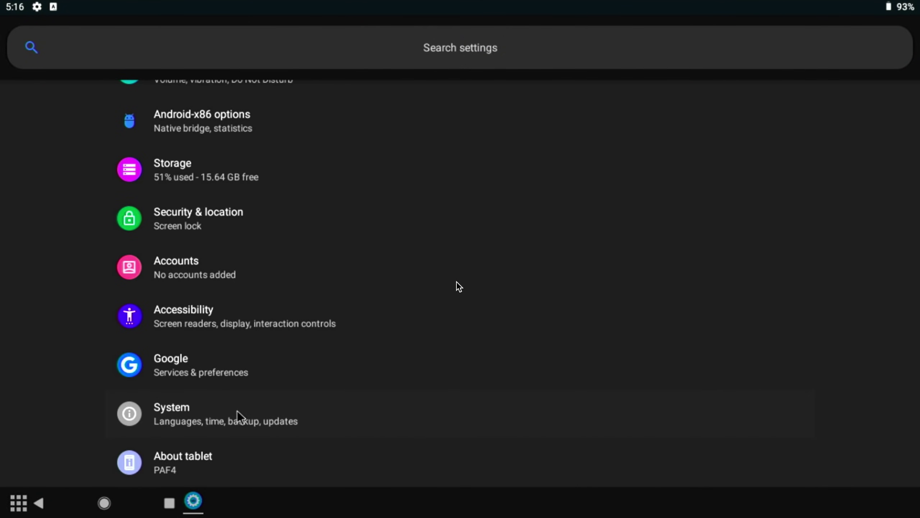
left_click(237, 411)
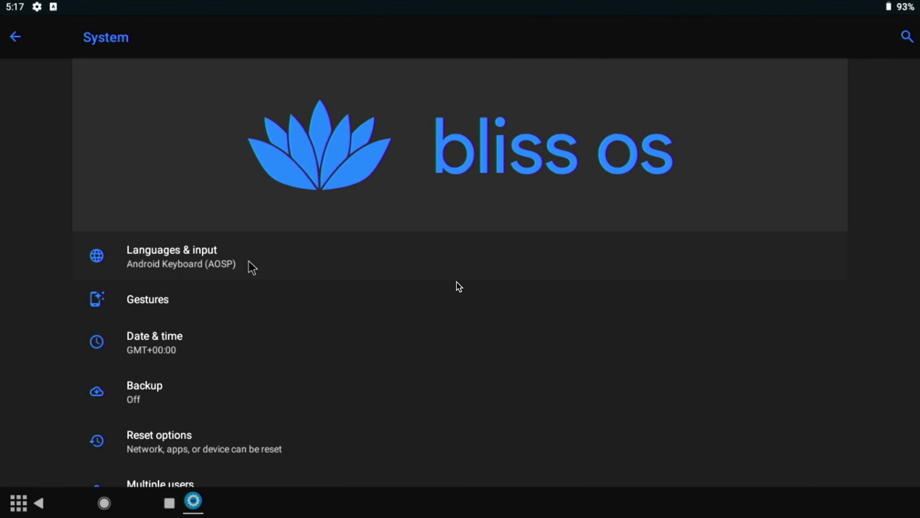
left_click(252, 268)
left_click(217, 87)
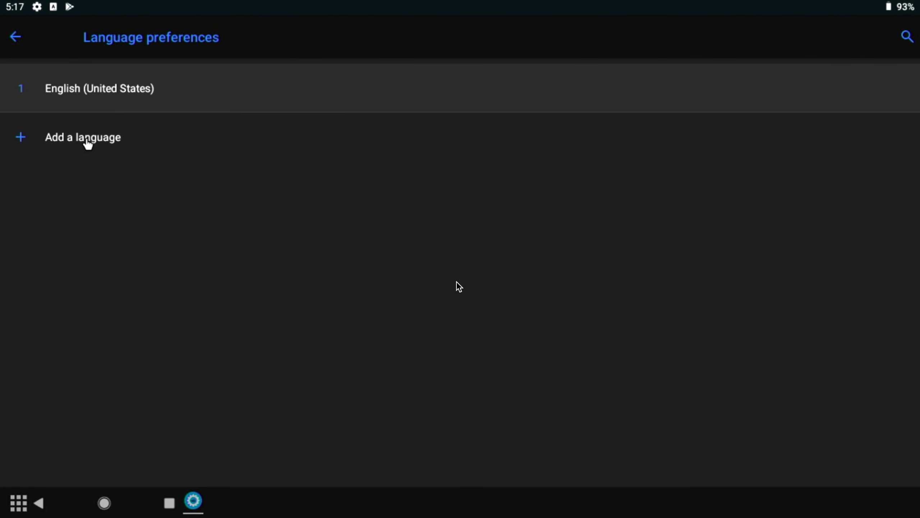
left_click(87, 141)
scroll(208, 379, "down", 20)
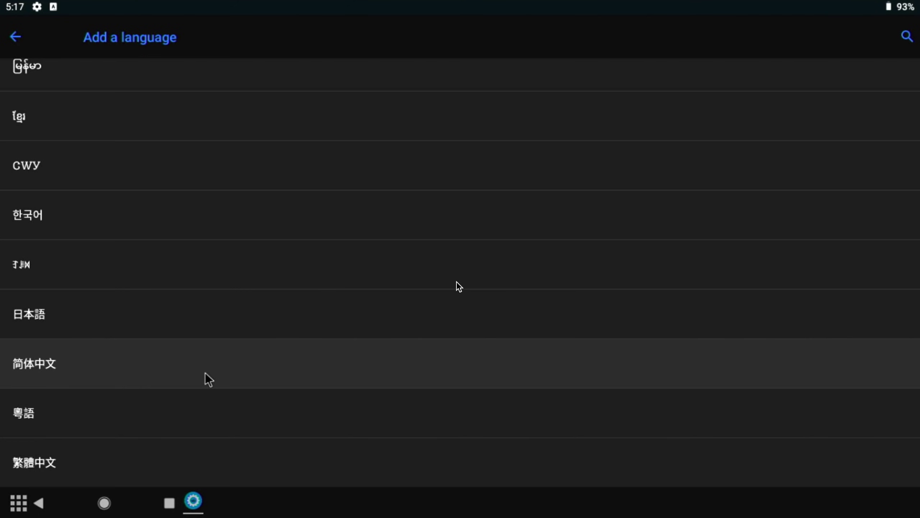
left_click(205, 373)
left_click(148, 84)
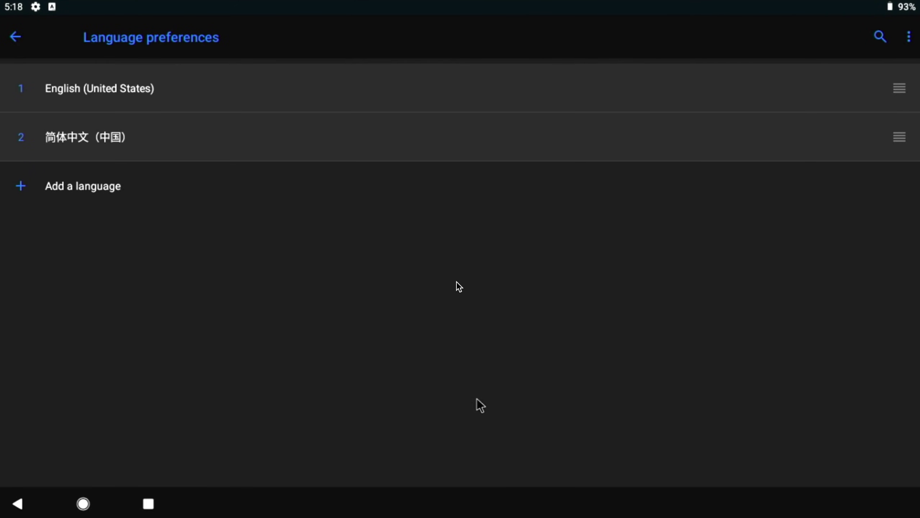
Remove English (United States) from the language preferences and confirm the removal
left_click(910, 38)
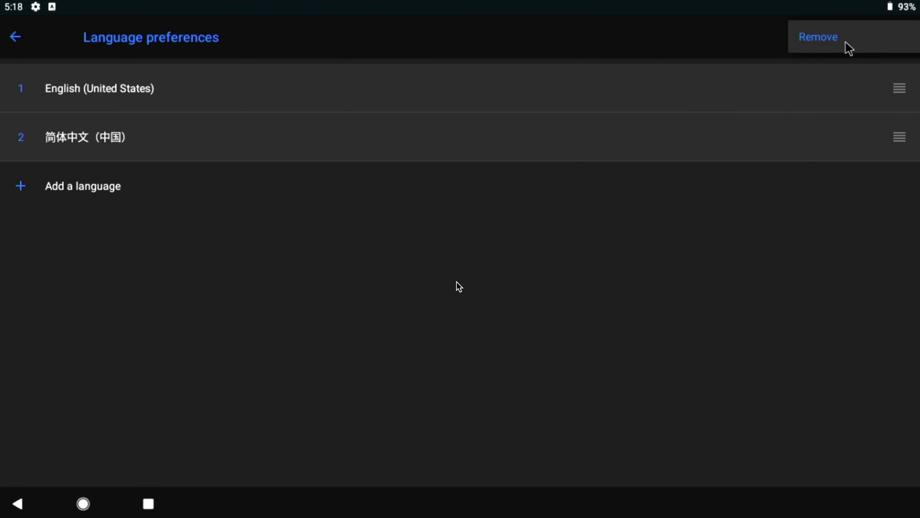
left_click(827, 42)
left_click(174, 91)
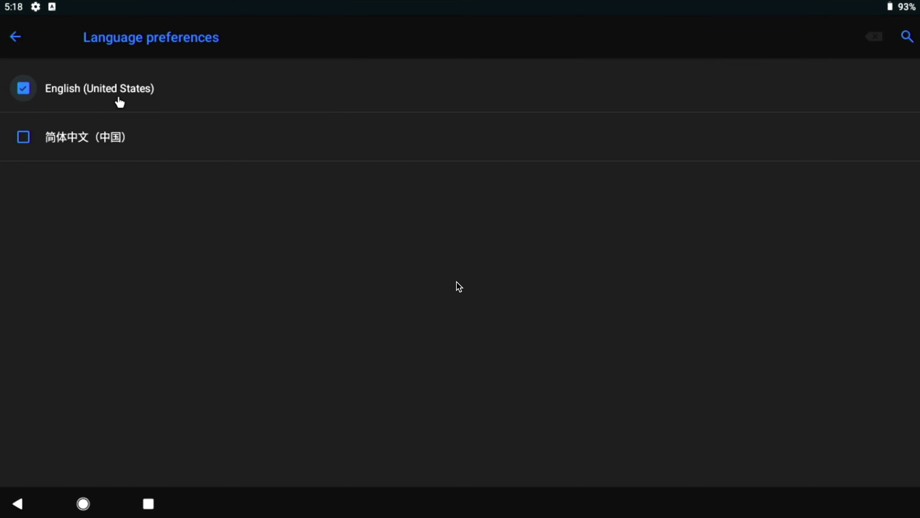
left_click(877, 38)
left_click(625, 289)
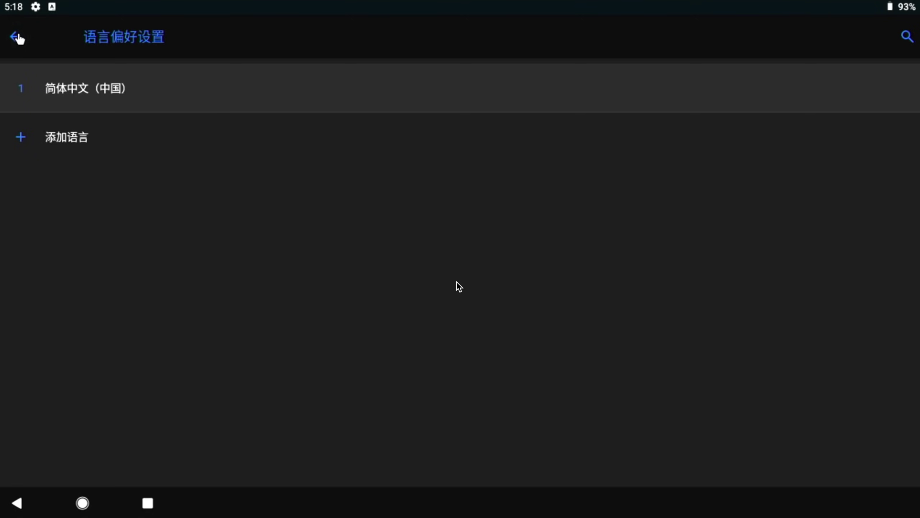
Look over the System settings page in Chinese and return to the home screen
left_click(16, 37)
left_click(16, 36)
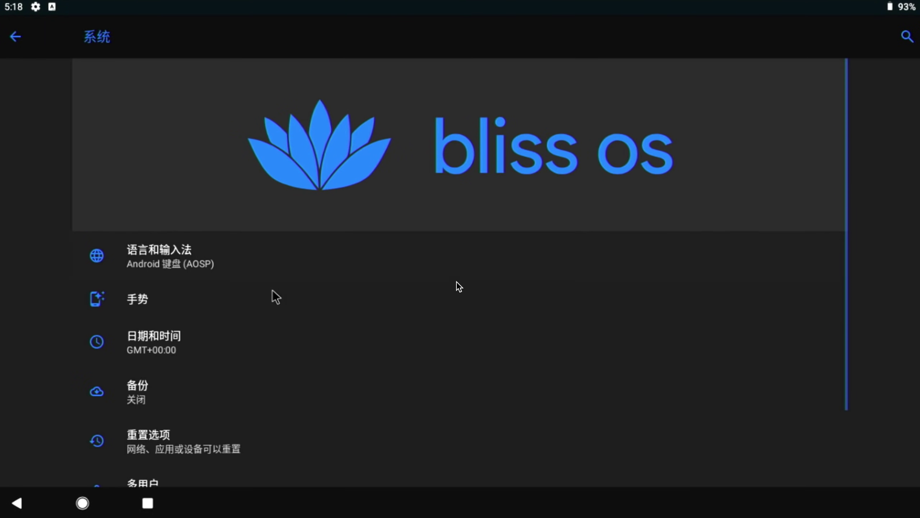
scroll(395, 345, "down", 3)
scroll(396, 343, "up", 3)
scroll(397, 345, "down", 3)
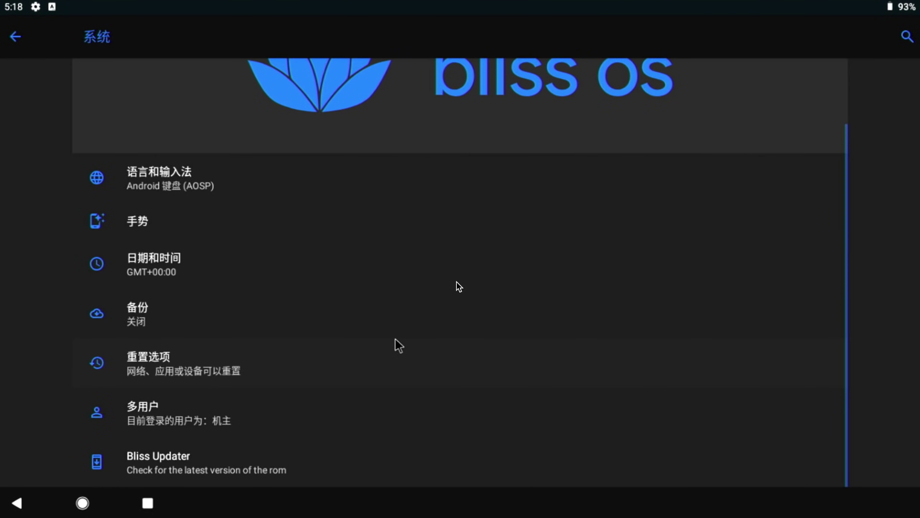
scroll(380, 352, "up", 3)
left_click(84, 502)
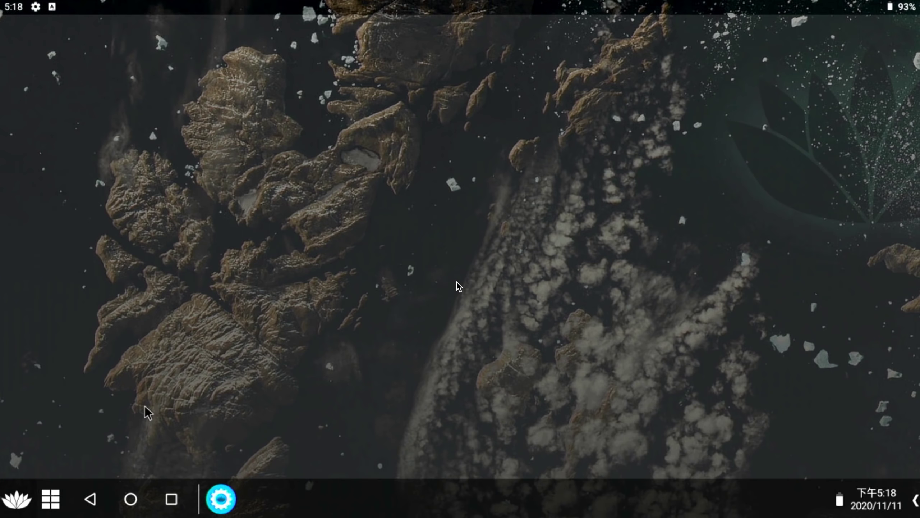
Check the app names in the launcher's app list on the Bliss OS desktop
left_click(25, 498)
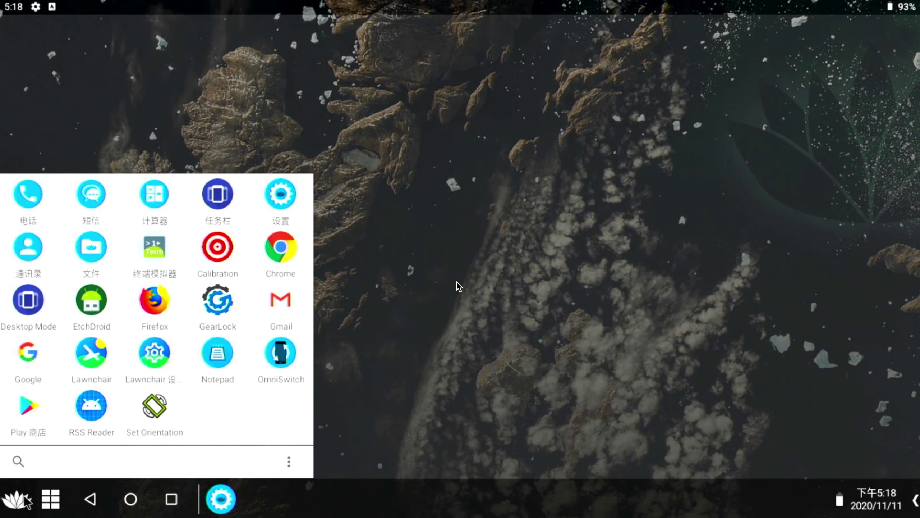
left_click(321, 395)
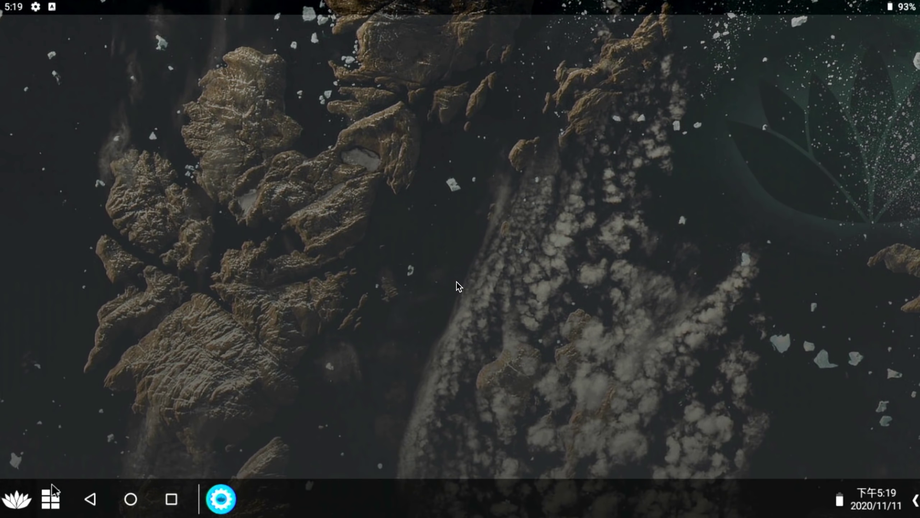
left_click(19, 497)
left_click(20, 498)
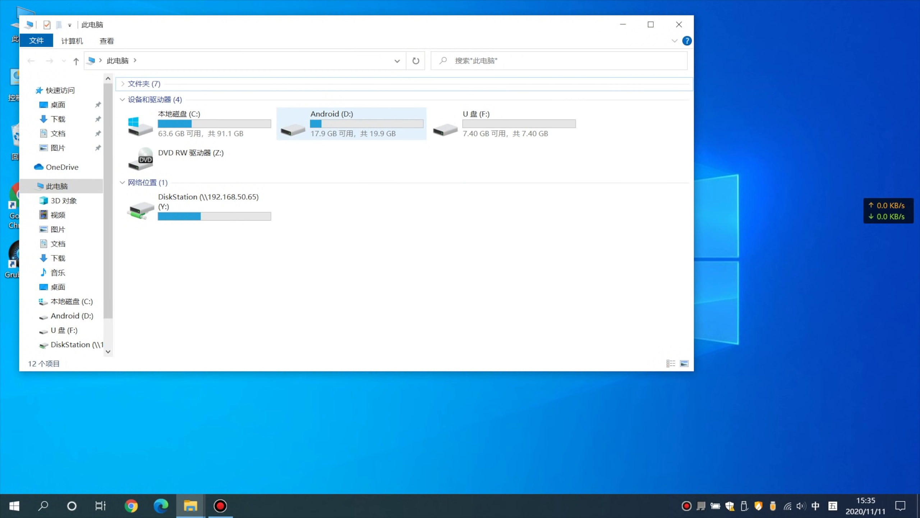
In Windows, open drive Android (D:), view the actions available for the bliss-x86-11.11 folder, and return to the drive overview
left_click(351, 124)
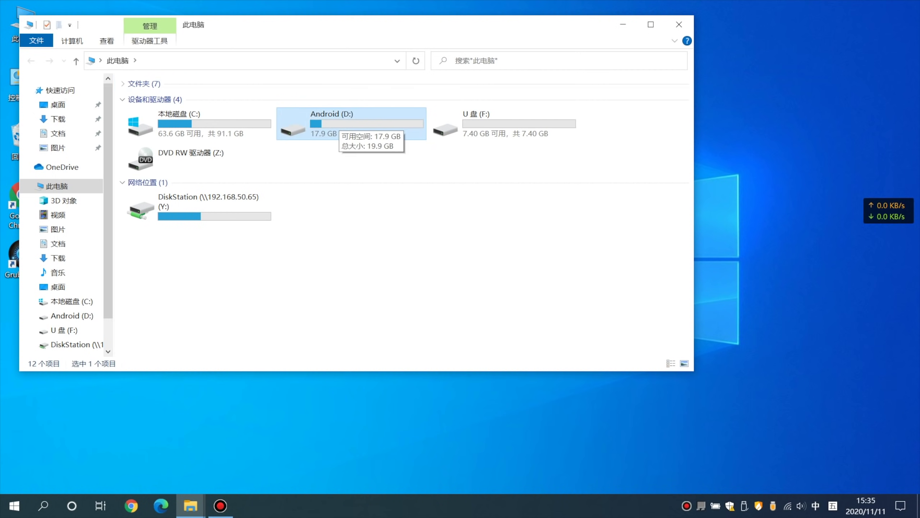
double_click(336, 125)
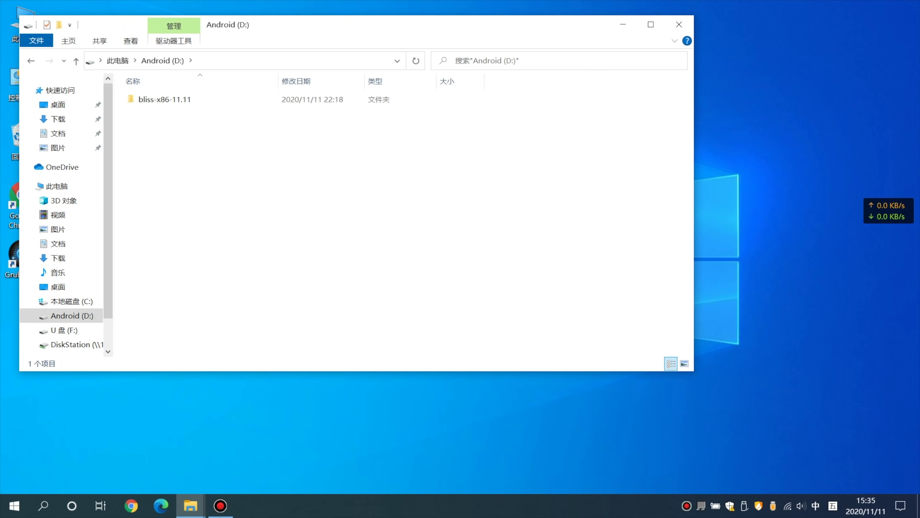
right_click(195, 100)
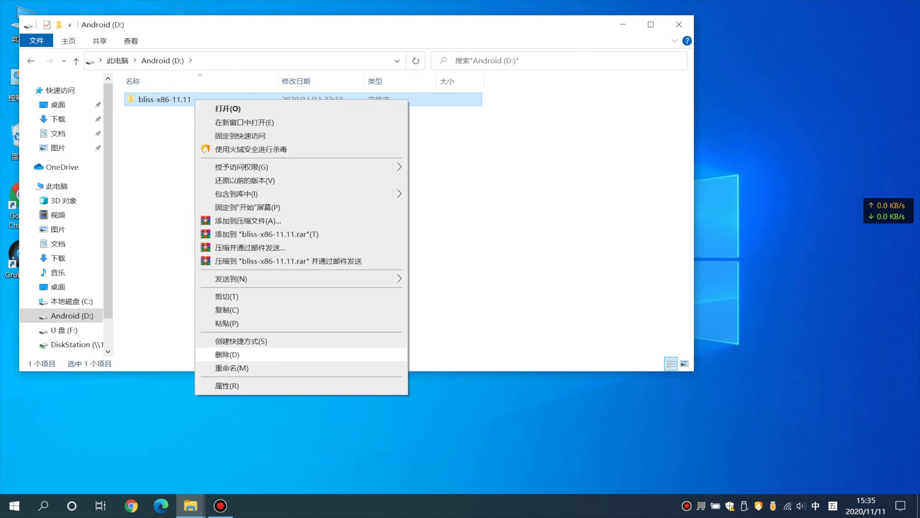
left_click(156, 232)
left_click(31, 60)
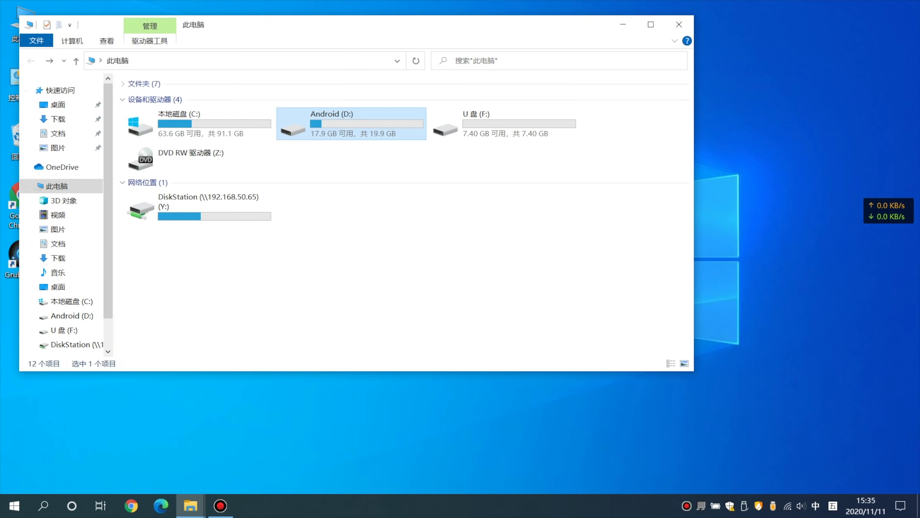
right_click(334, 126)
key("Up")
key("Return")
key("Return")
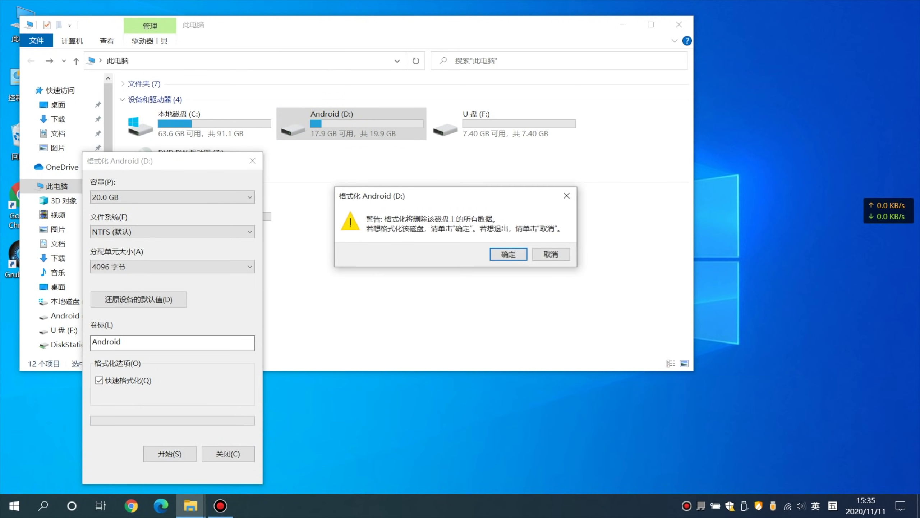
key("Tab")
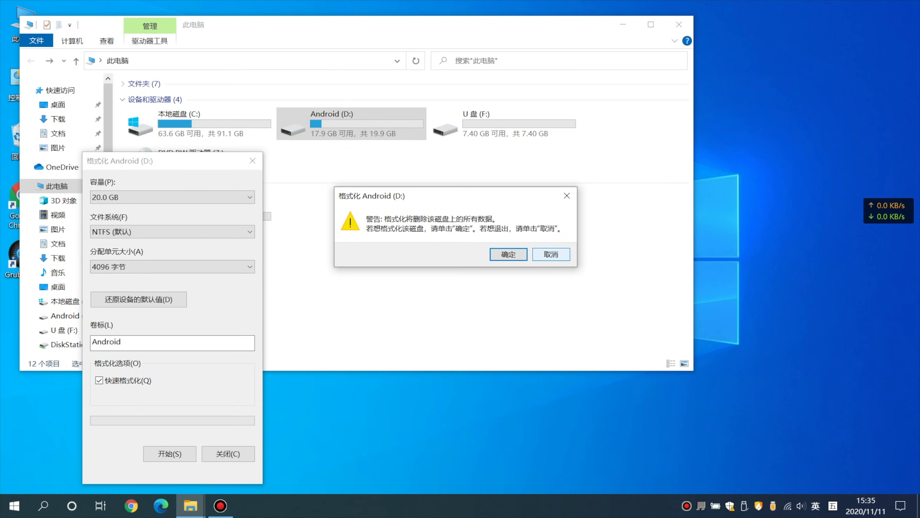
key("Return")
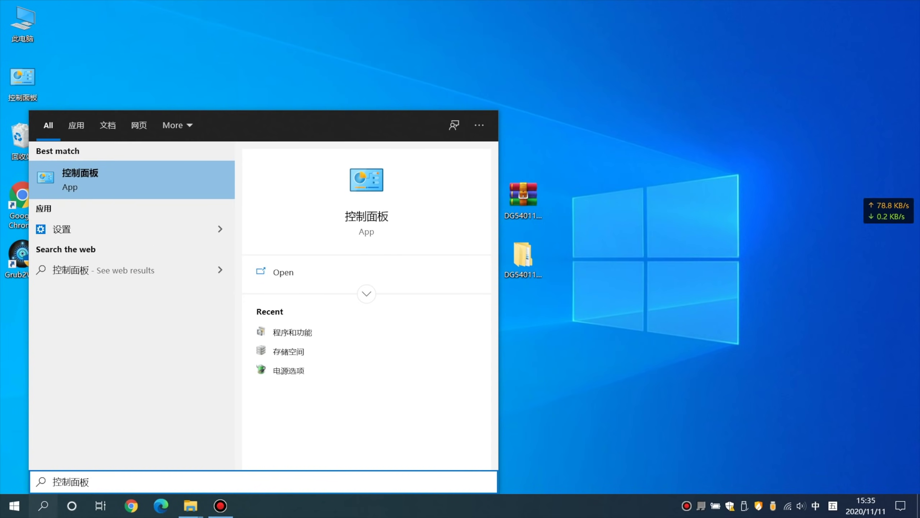
Open Control Panel, set its view to large icons (大图标), and go to Programs and Features (程序和功能)
key("Return")
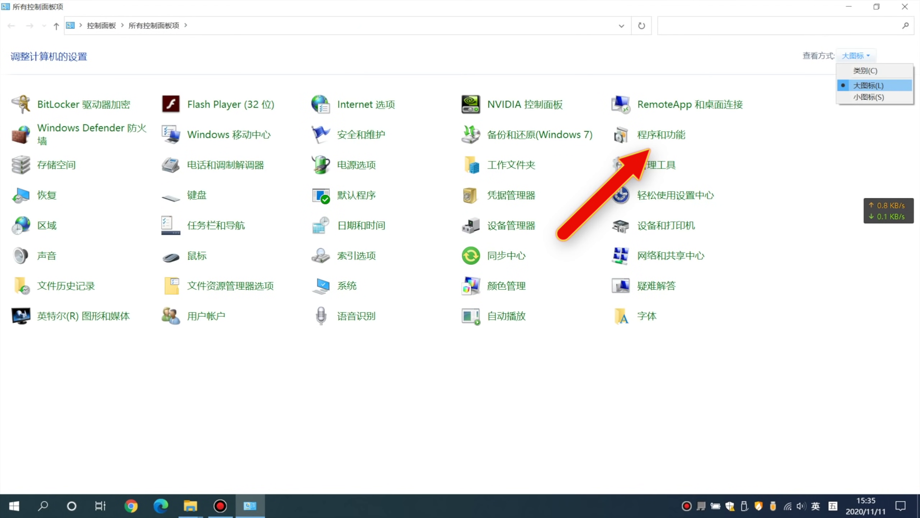
left_click(869, 85)
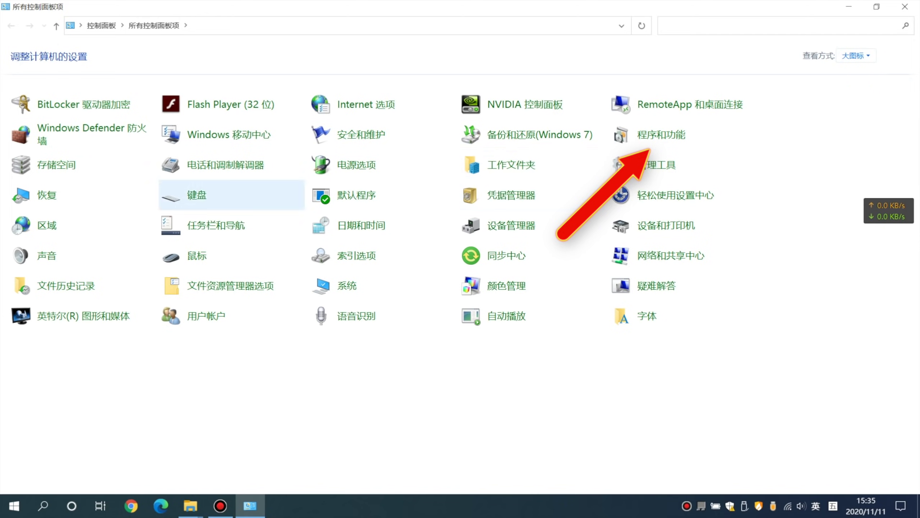
left_click(661, 135)
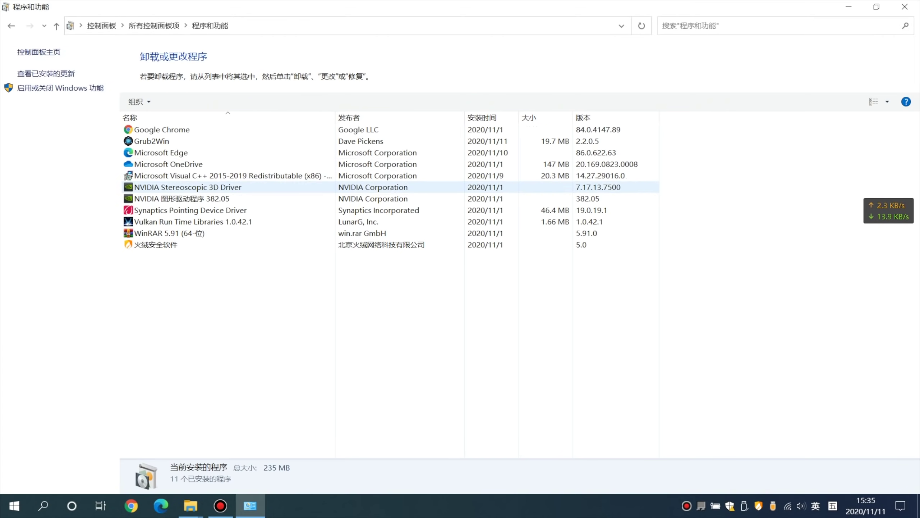
Start uninstalling Grub2Win from the list of installed programs
left_click(155, 141)
right_click(164, 137)
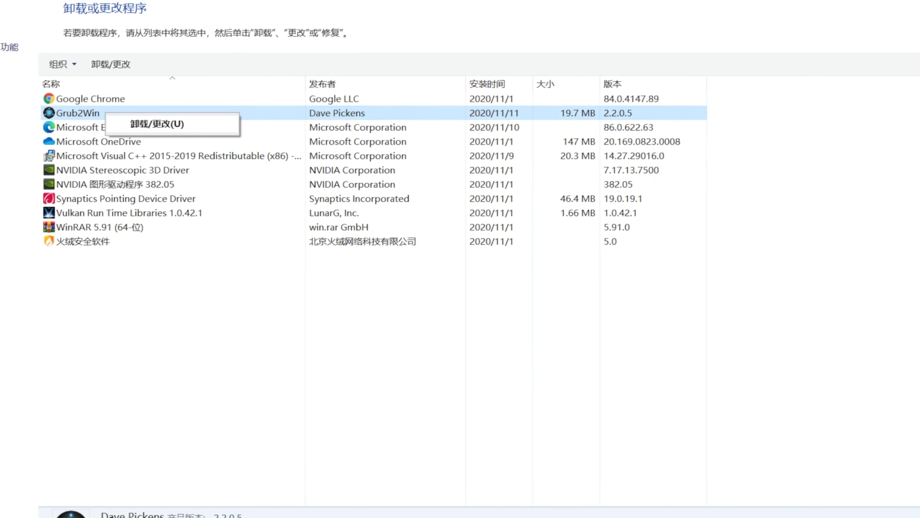
left_click(174, 132)
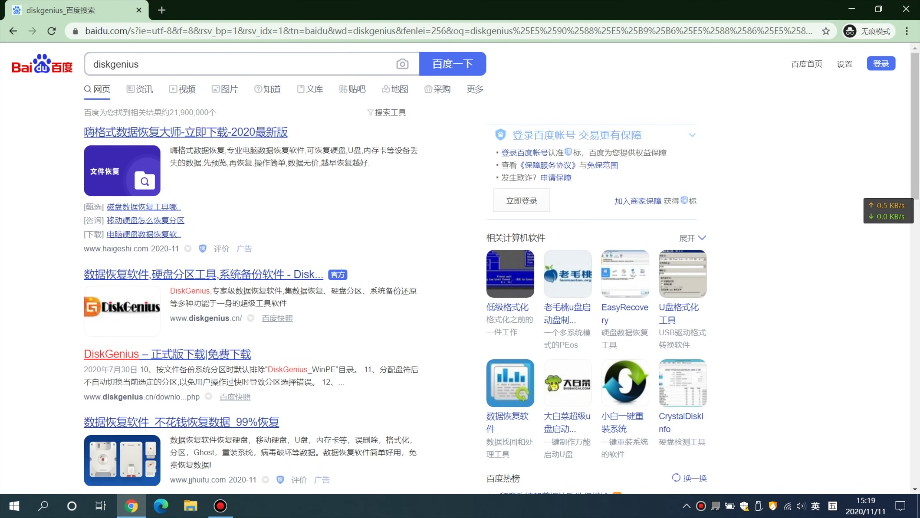
Open the official DiskGenius site from the search results, and launch DiskGenius.exe from the DiskGenius folder in DG5401124_x64
left_click(203, 274)
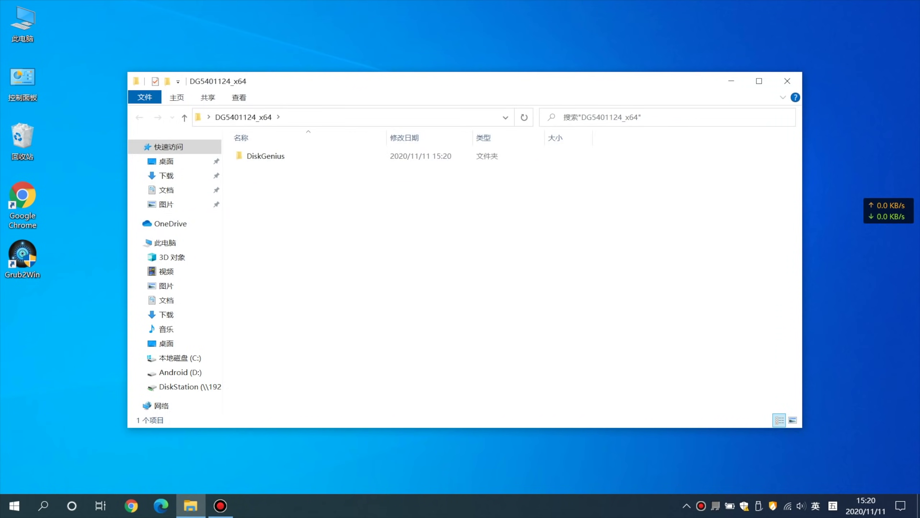
double_click(266, 156)
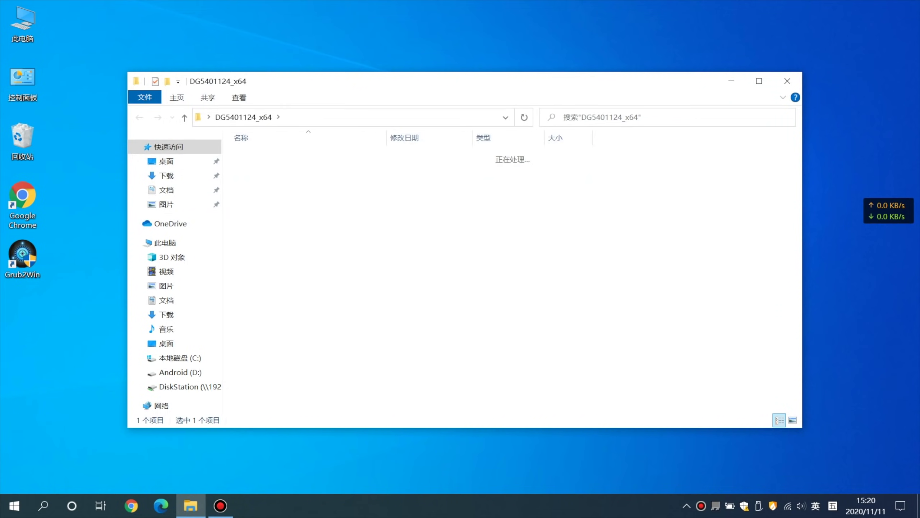
double_click(273, 247)
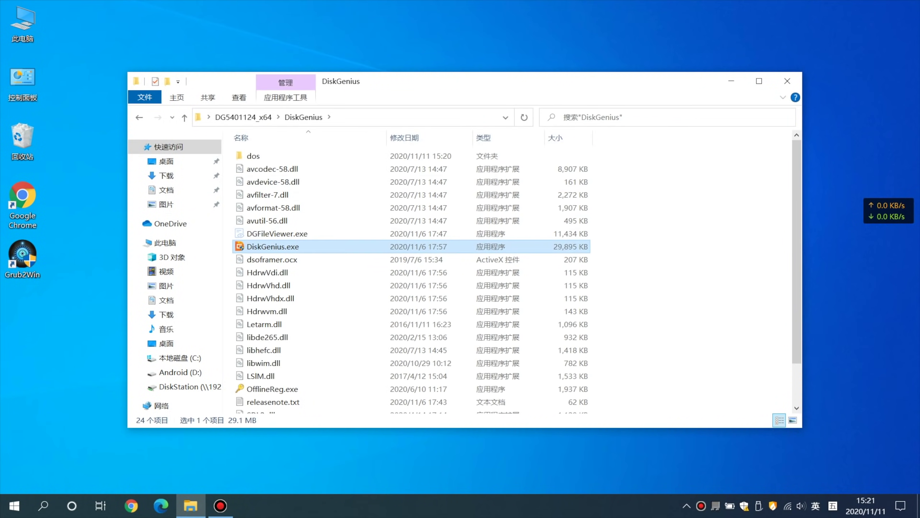
right_click(285, 246)
left_click(316, 180)
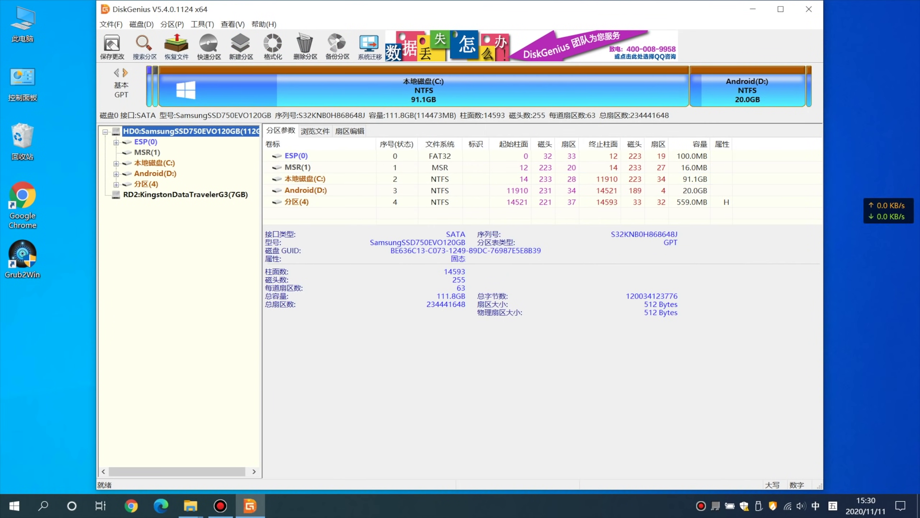
Create a FAT32 primary partition on the Kingston USB drive without ESP or MSR partitions, and save the partition table changes
left_click(185, 194)
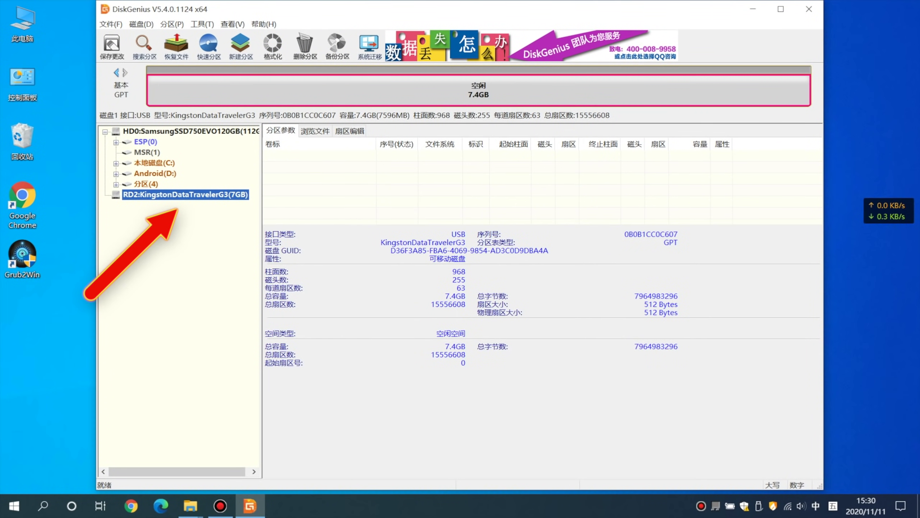
right_click(458, 68)
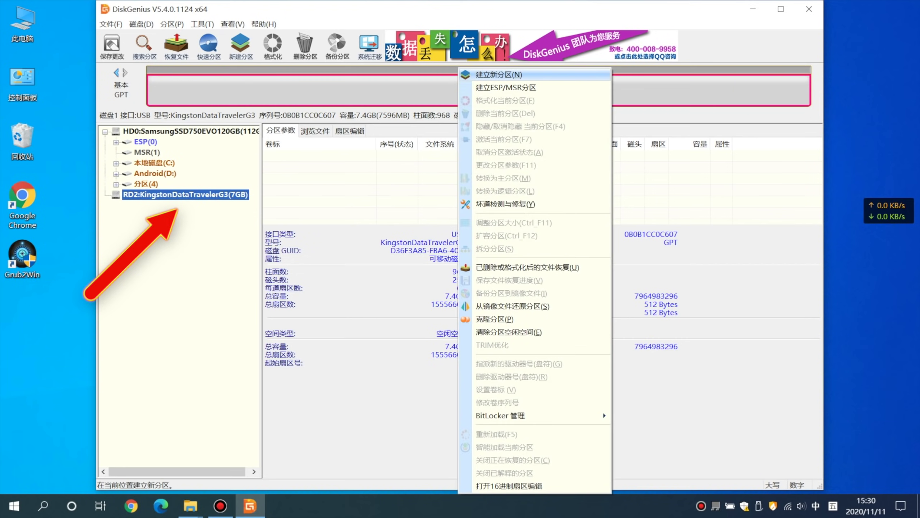
left_click(499, 75)
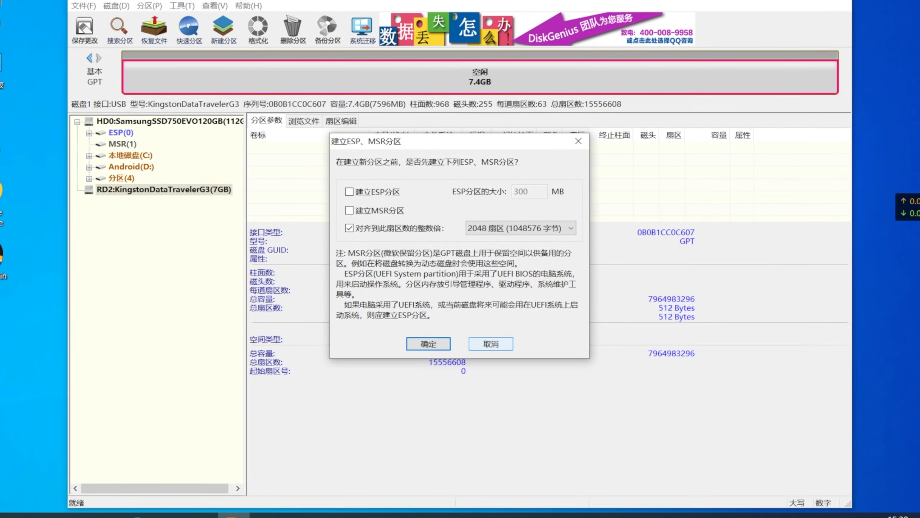
key("Return")
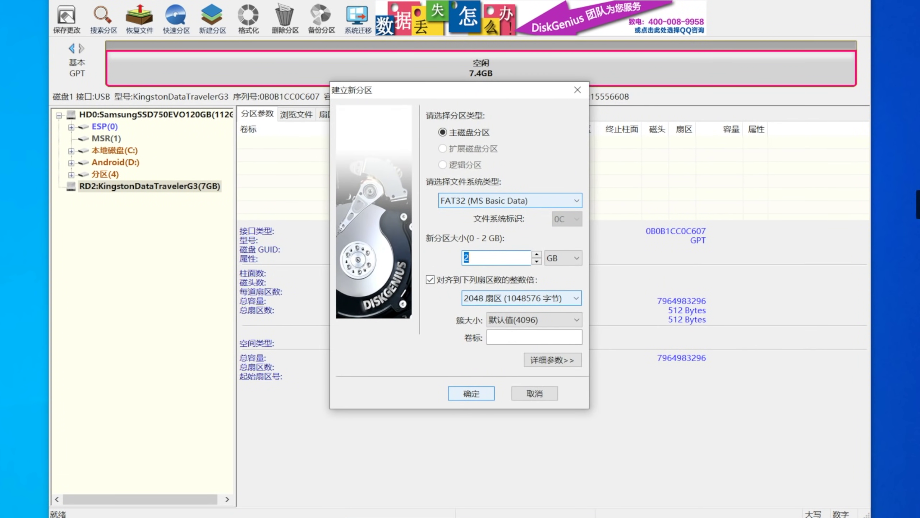
left_click(471, 393)
left_click(66, 20)
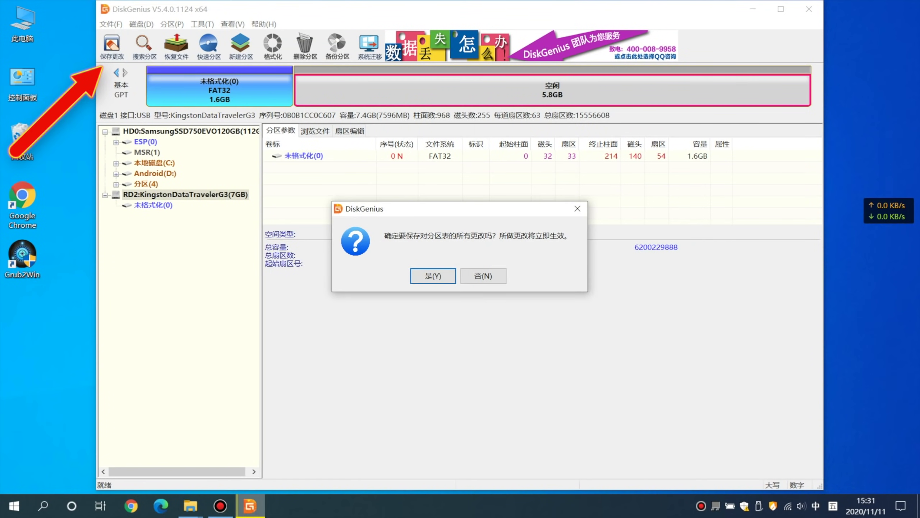
key("Return")
key("Return")
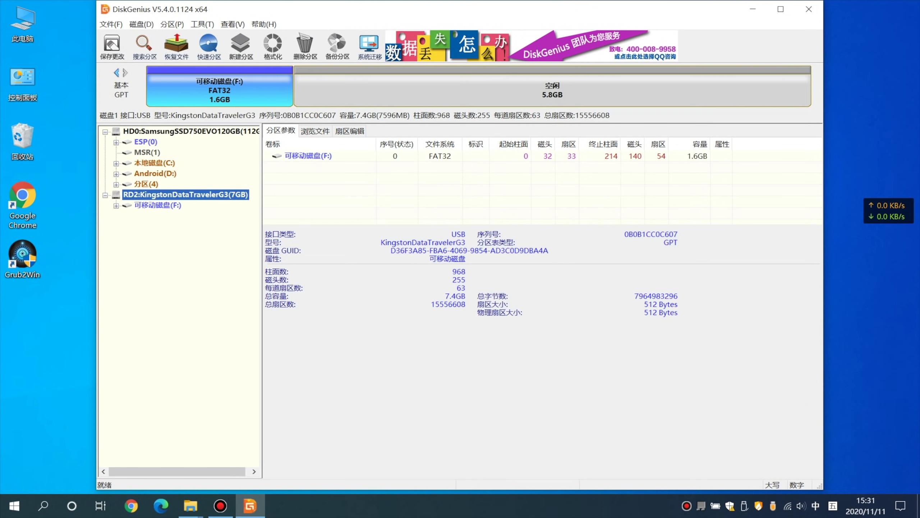
Delete all partitions on the Kingston USB drive and save the change to its partition table
right_click(166, 195)
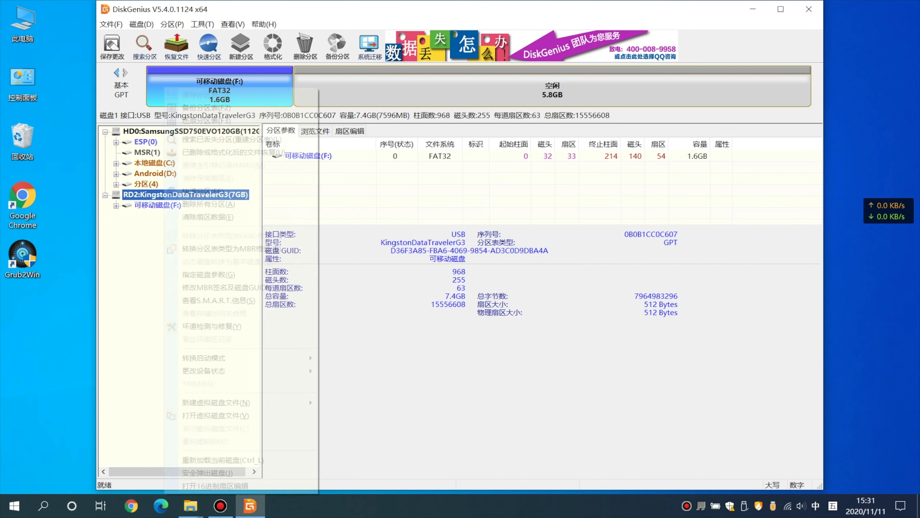
left_click(209, 204)
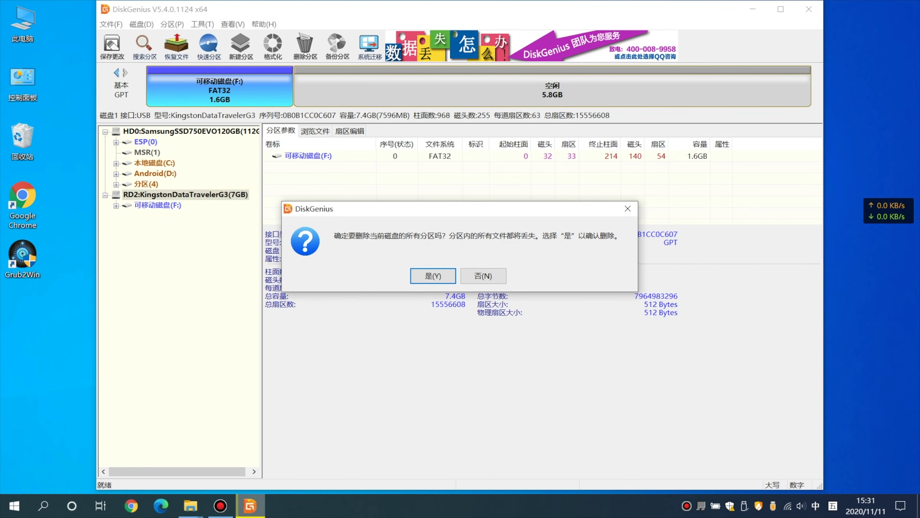
key("Return")
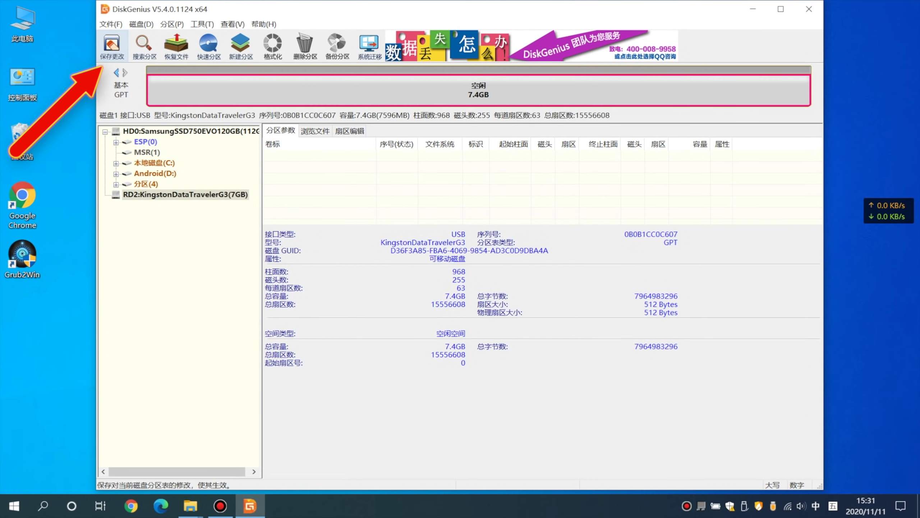
left_click(112, 45)
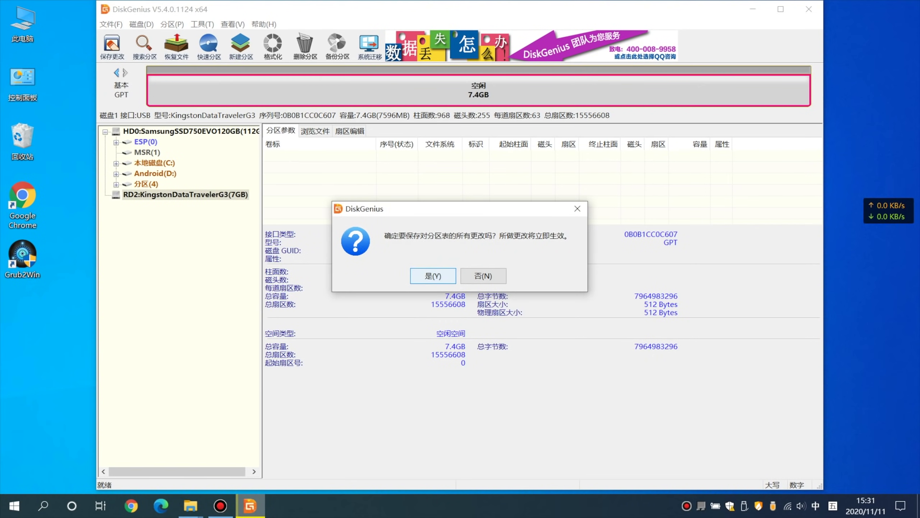
left_click(433, 276)
Create a 7 GB NTFS (MS Basic Data) primary partition in the USB drive's free space, without ESP or MSR partitions, and save the changes
right_click(381, 87)
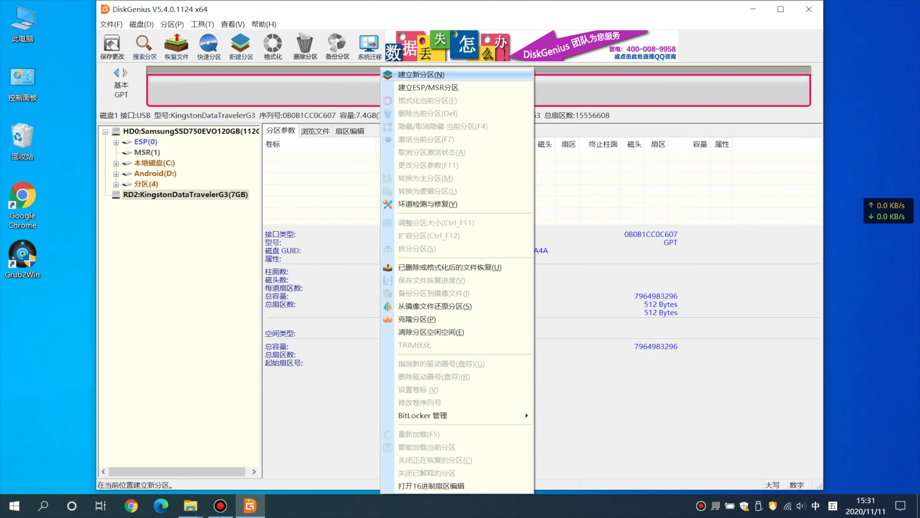
left_click(406, 74)
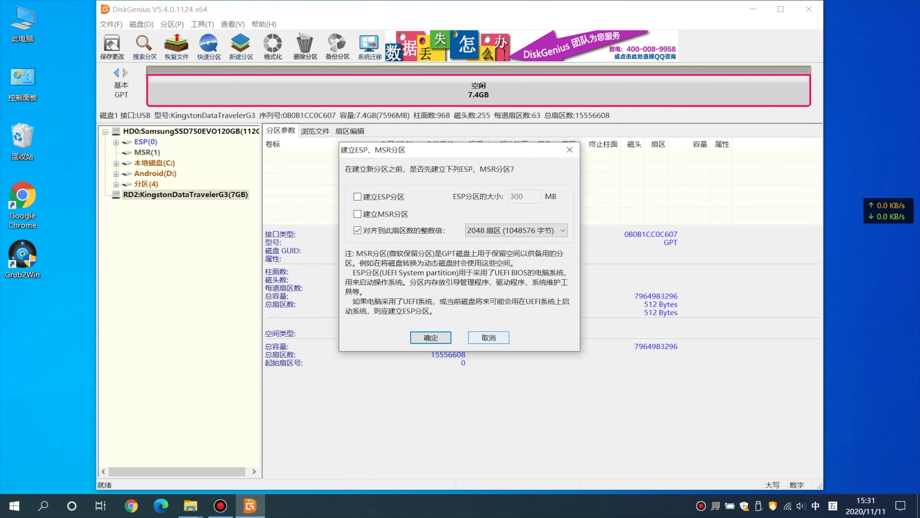
left_click(489, 337)
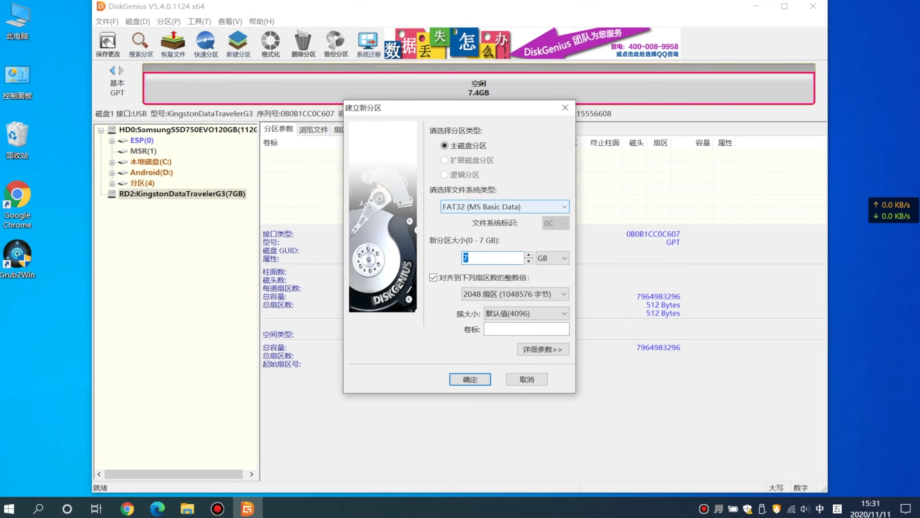
left_click_drag(475, 258, 463, 258)
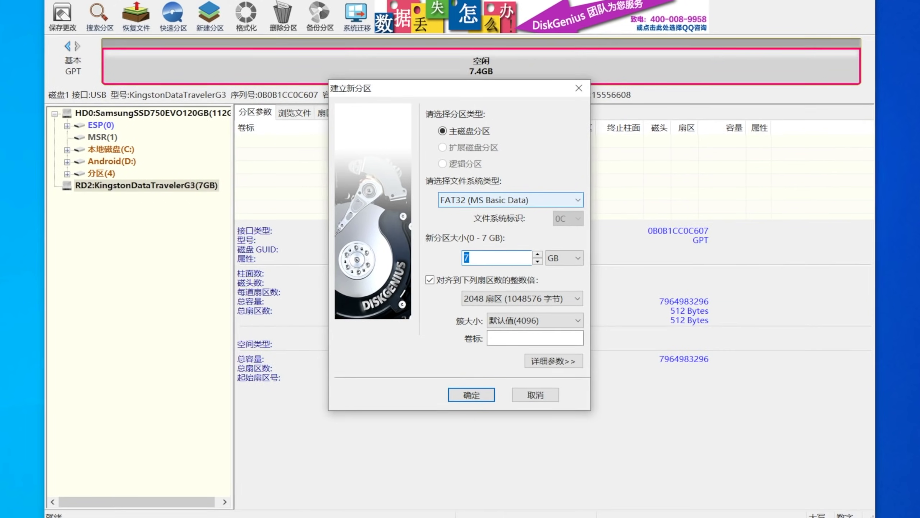
left_click(512, 198)
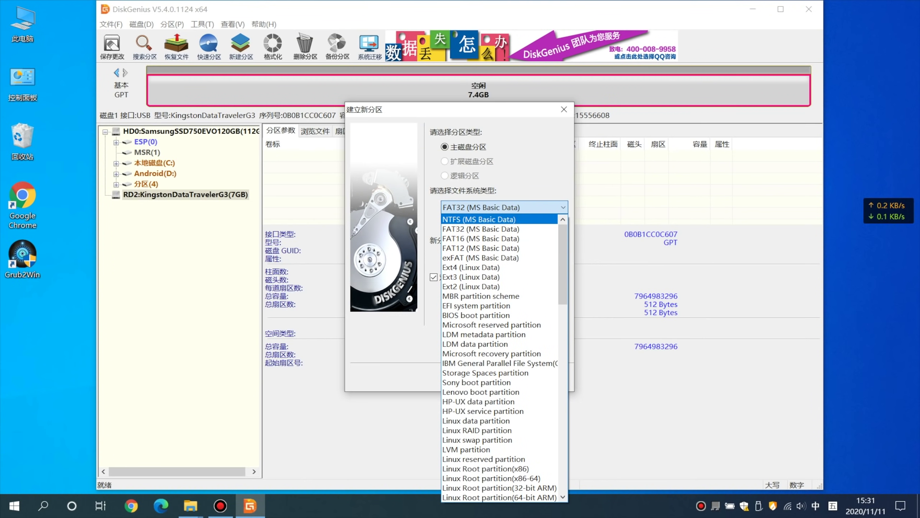
left_click(479, 219)
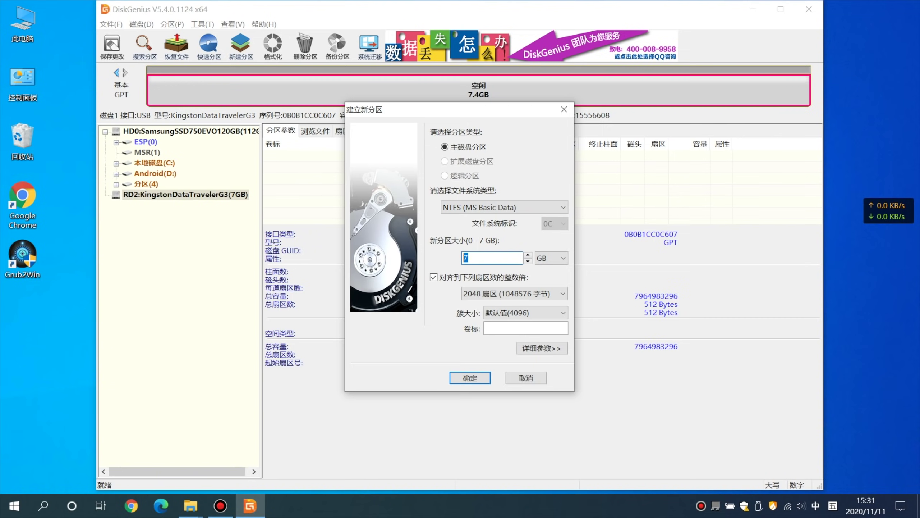
left_click(470, 378)
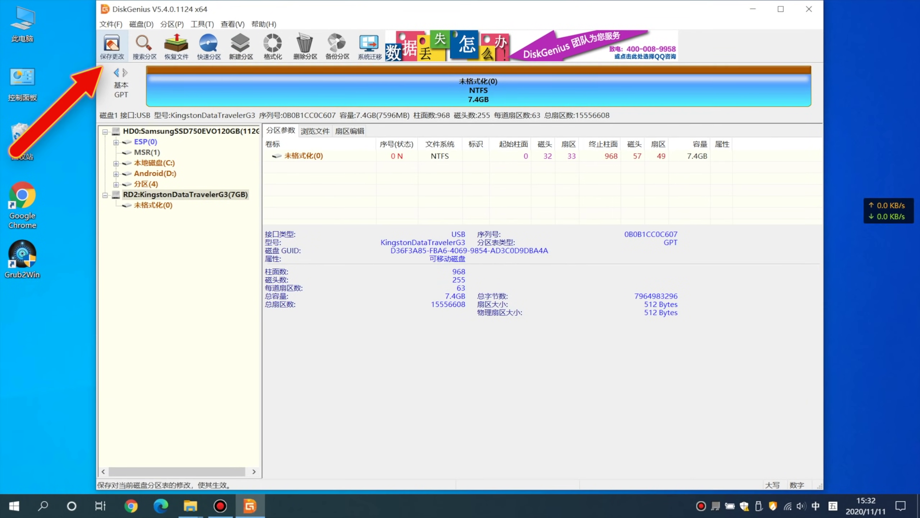
left_click(112, 47)
key("Return")
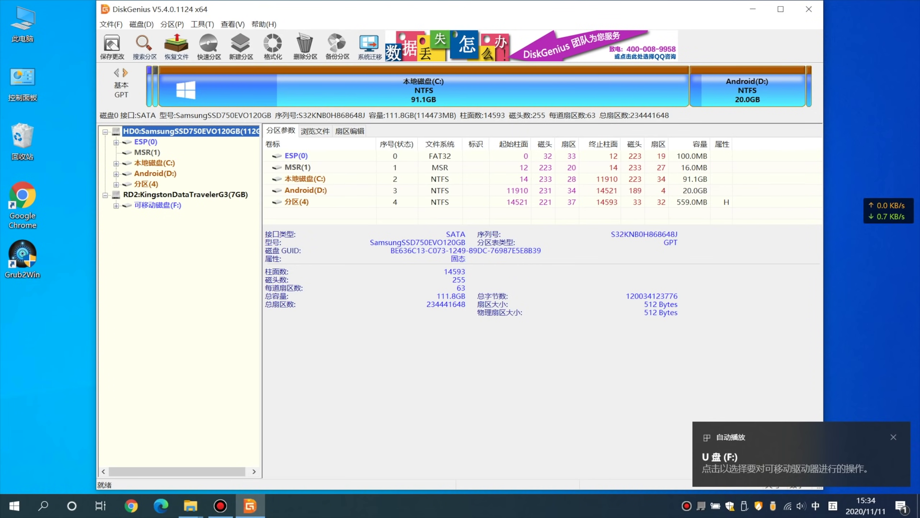
In File Explorer, check the contents of the USB drive (U 盘 F:) and return to the This PC (此电脑) overview
double_click(22, 24)
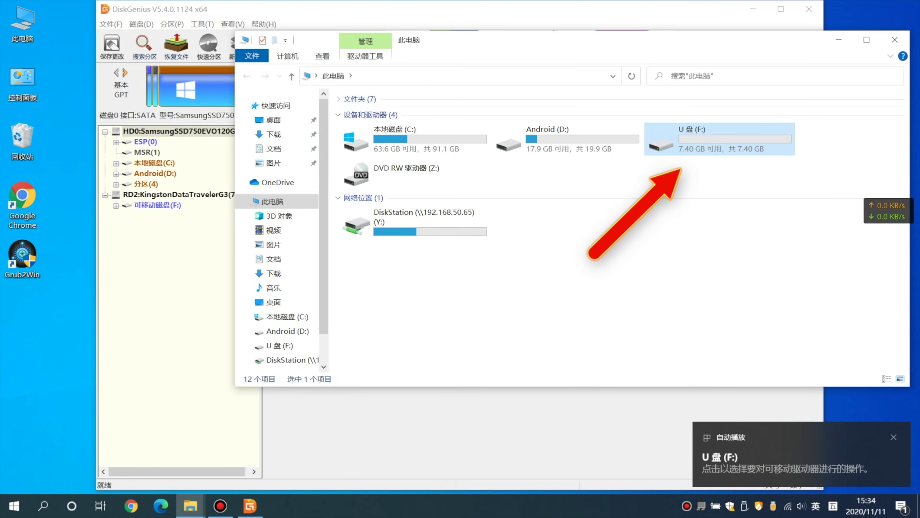
double_click(719, 139)
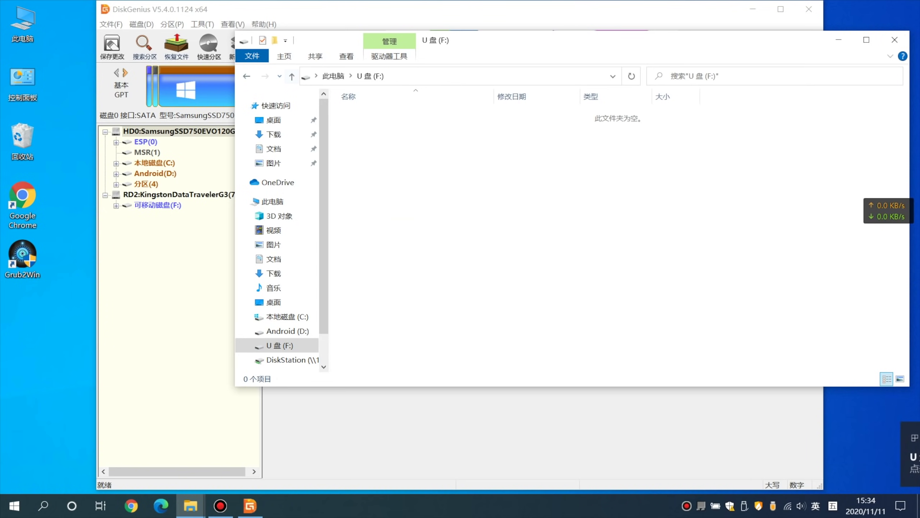
key("BackSpace")
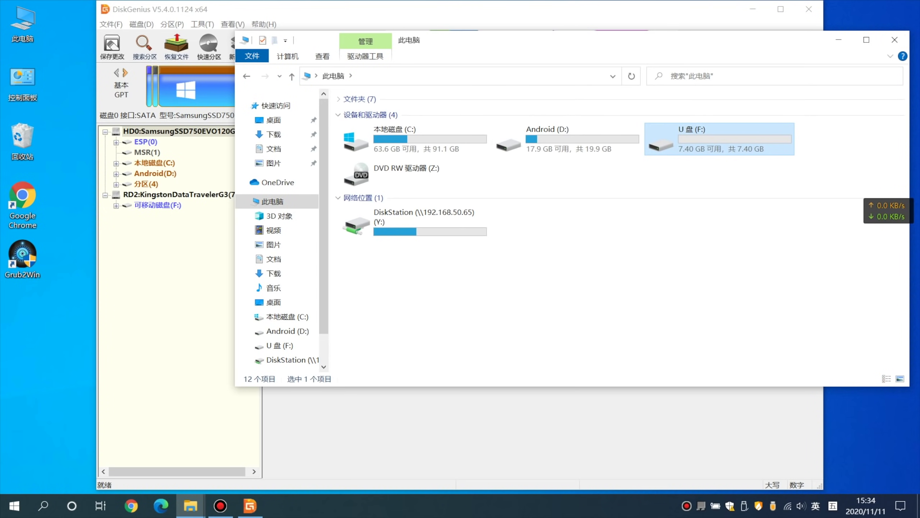